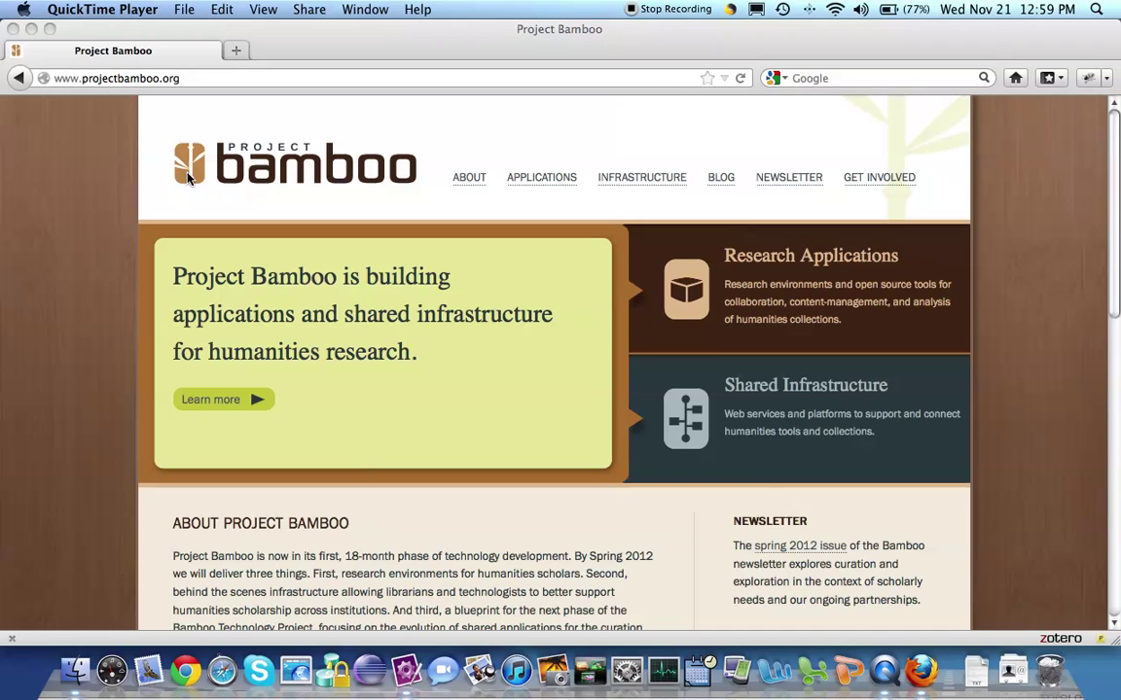
pyautogui.click(191, 78)
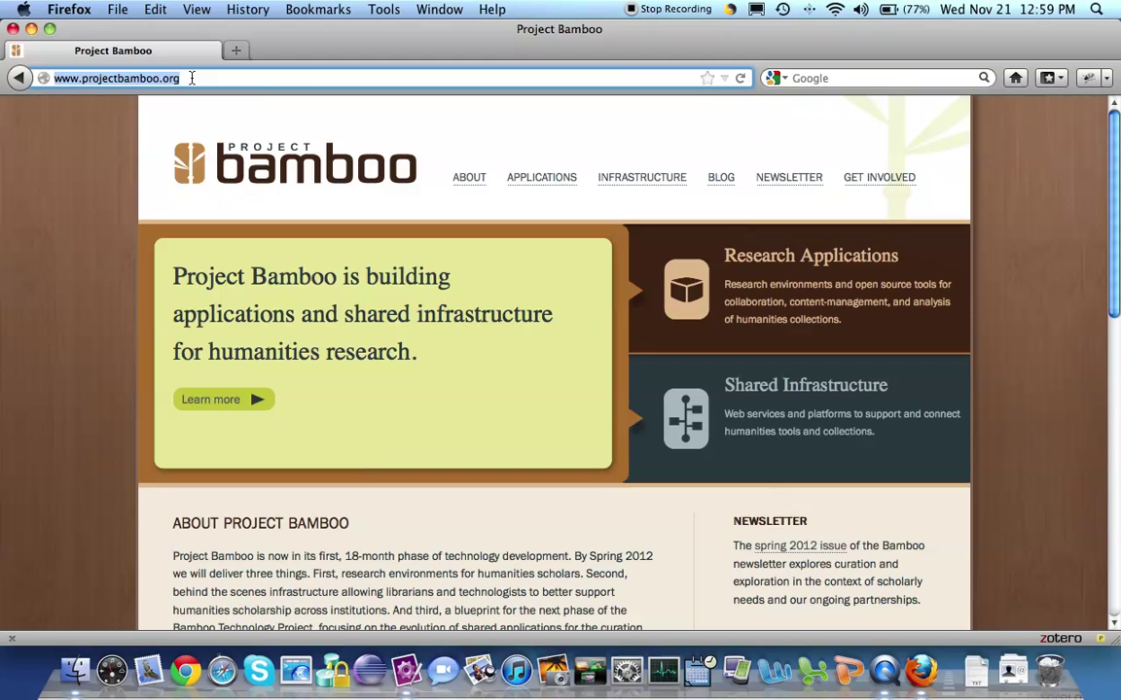
pyautogui.write('https://accounts-dev.projectbamboo.org/account')
pyautogui.write('s')
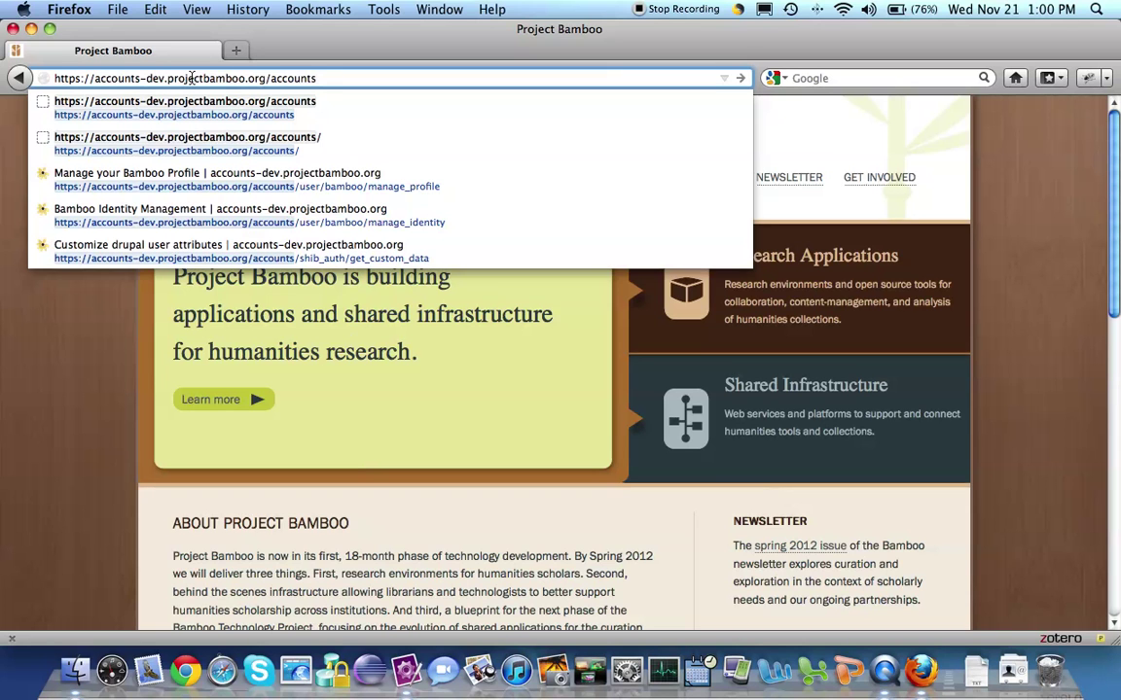
# Load the accounts-dev site and confirm a non-permanent security exception for its untrusted certificate.
pyautogui.press('Return')
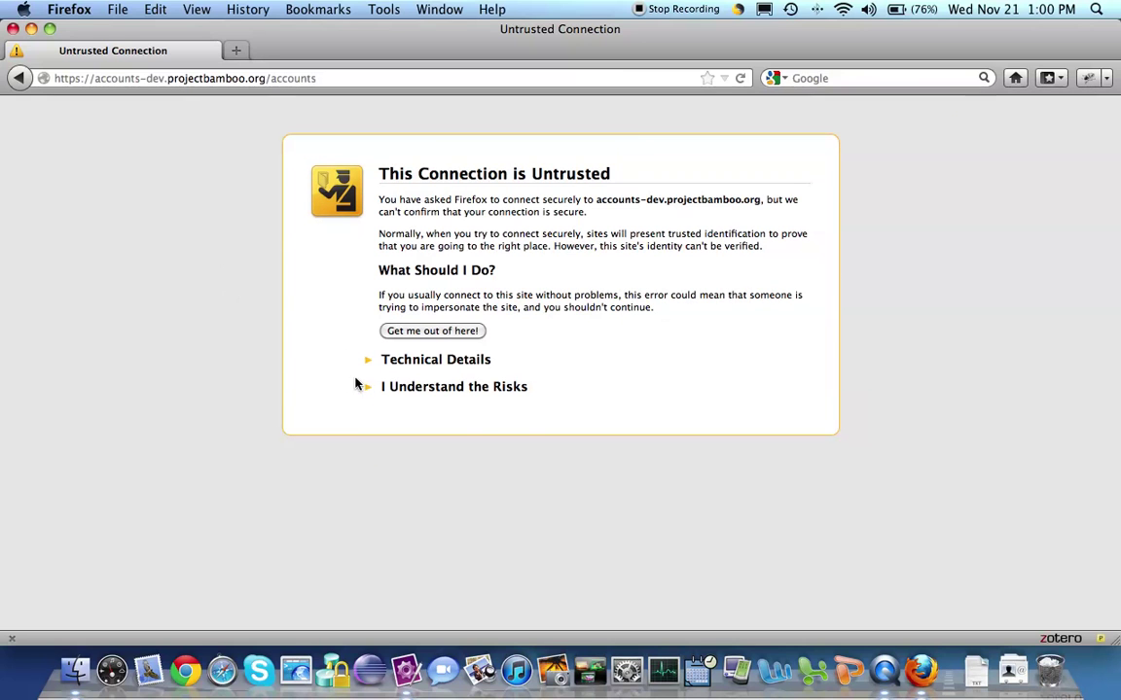
pyautogui.click(369, 389)
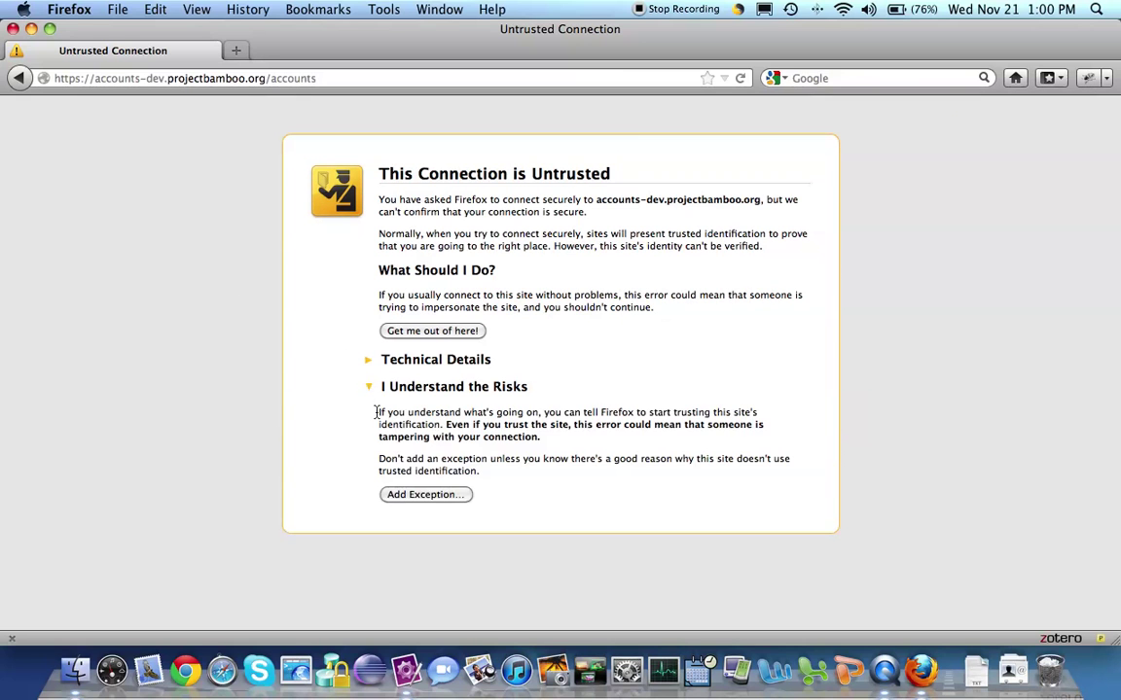
pyautogui.click(407, 496)
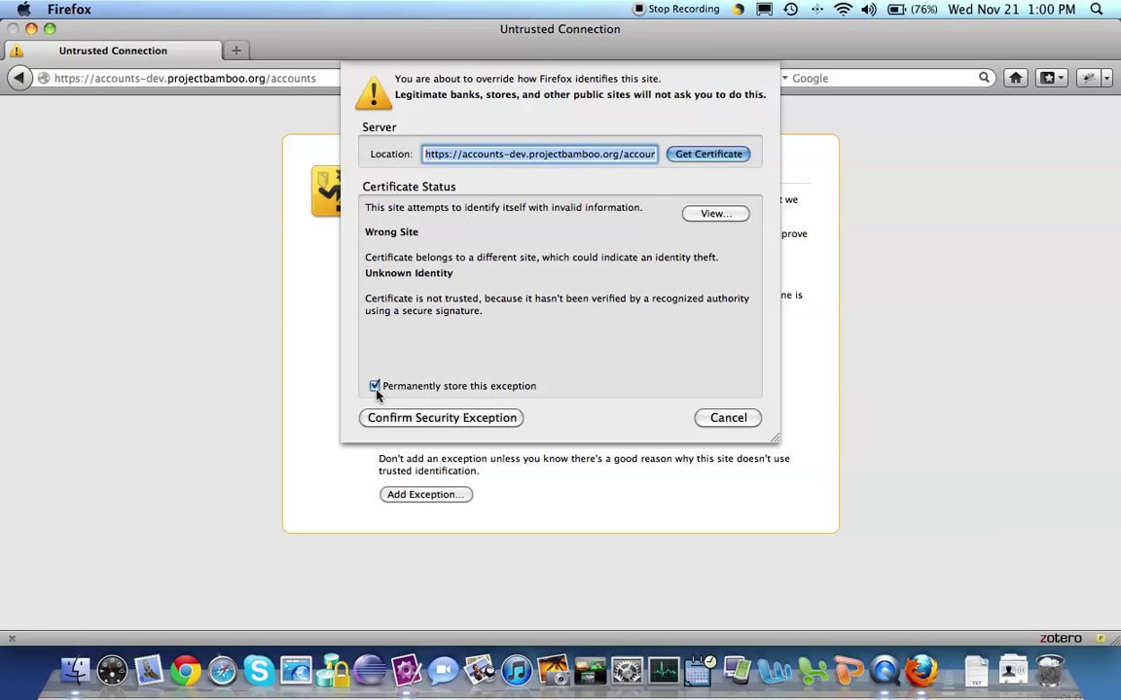
pyautogui.click(375, 386)
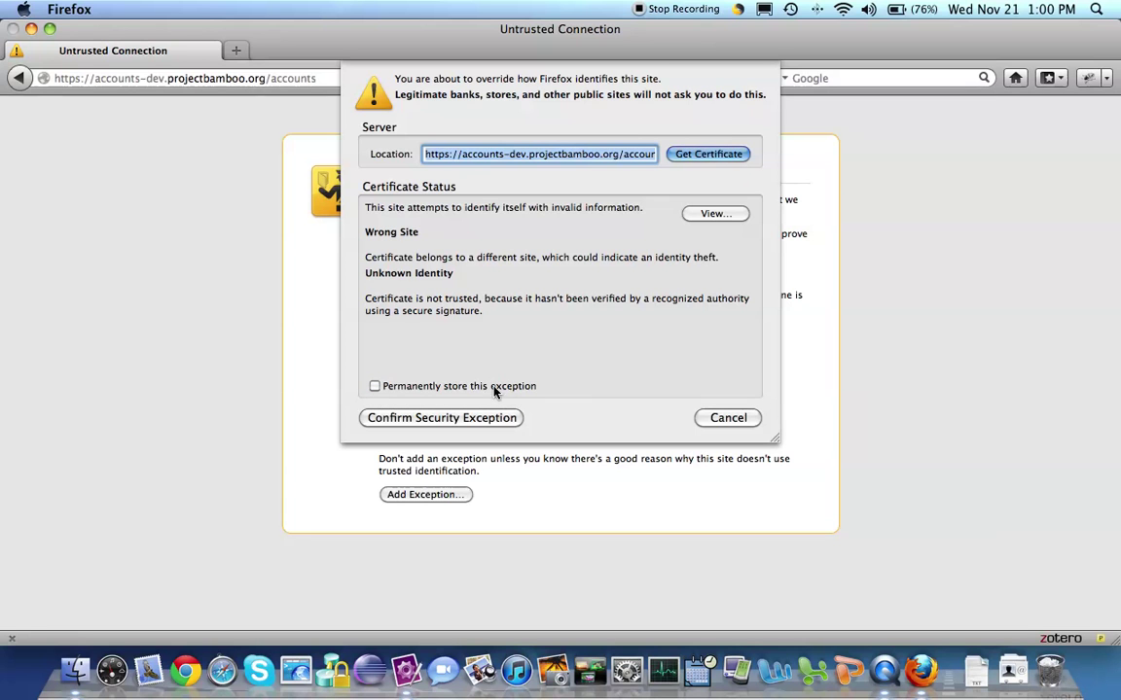
pyautogui.click(437, 418)
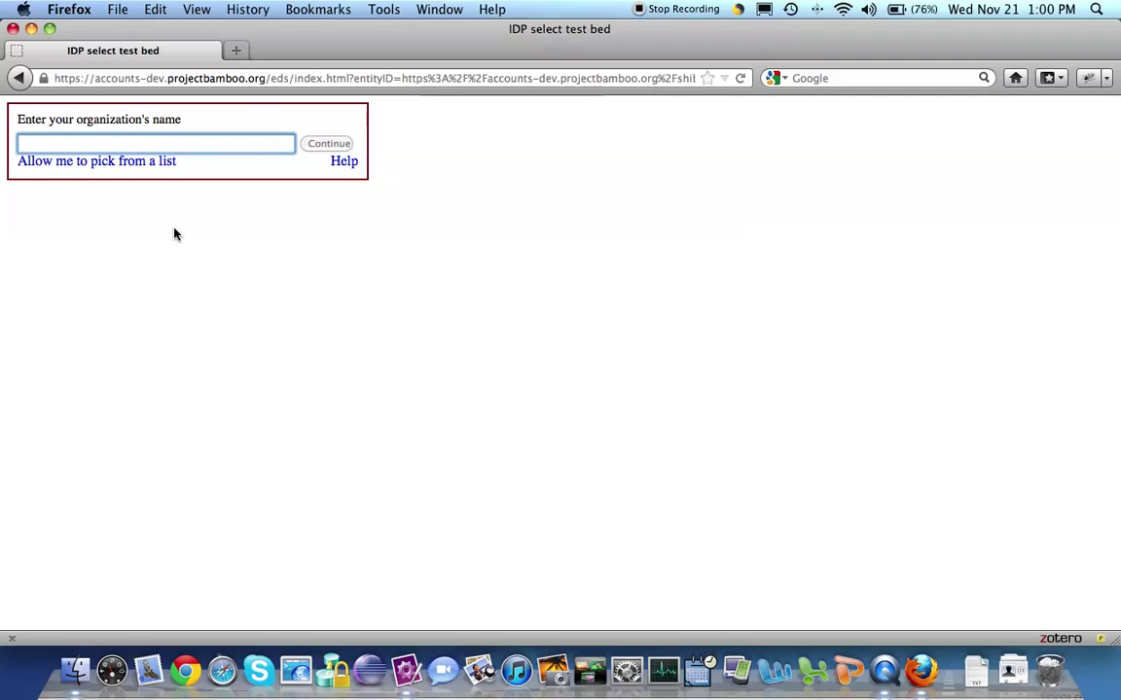
pyautogui.click(131, 163)
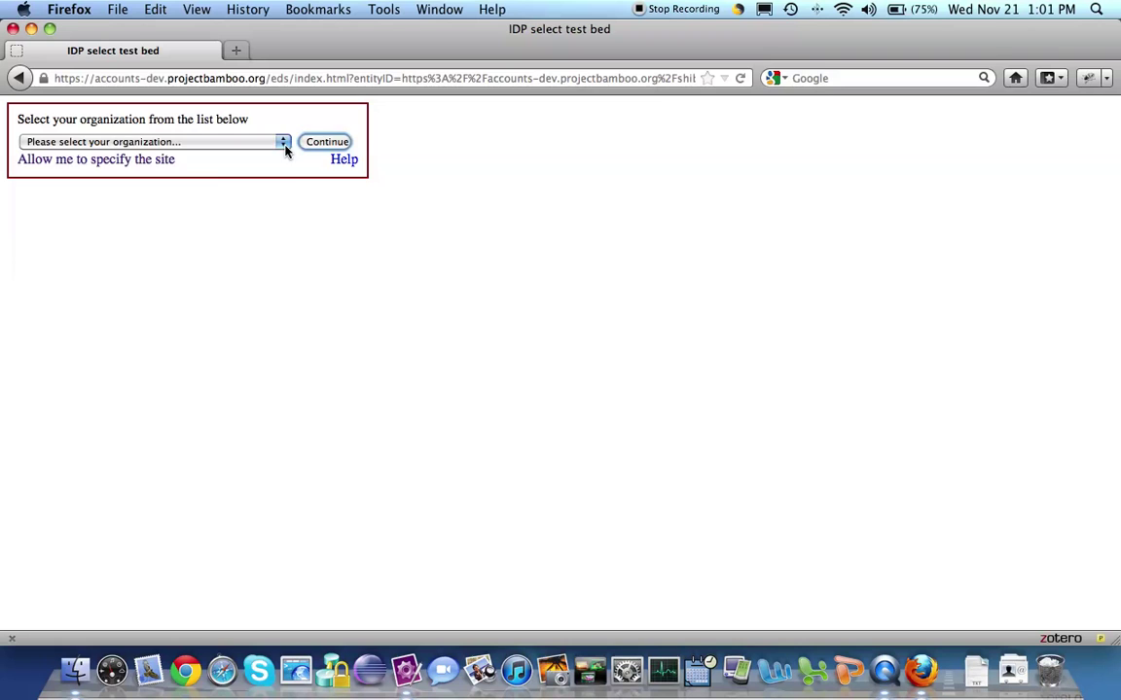
pyautogui.click(285, 144)
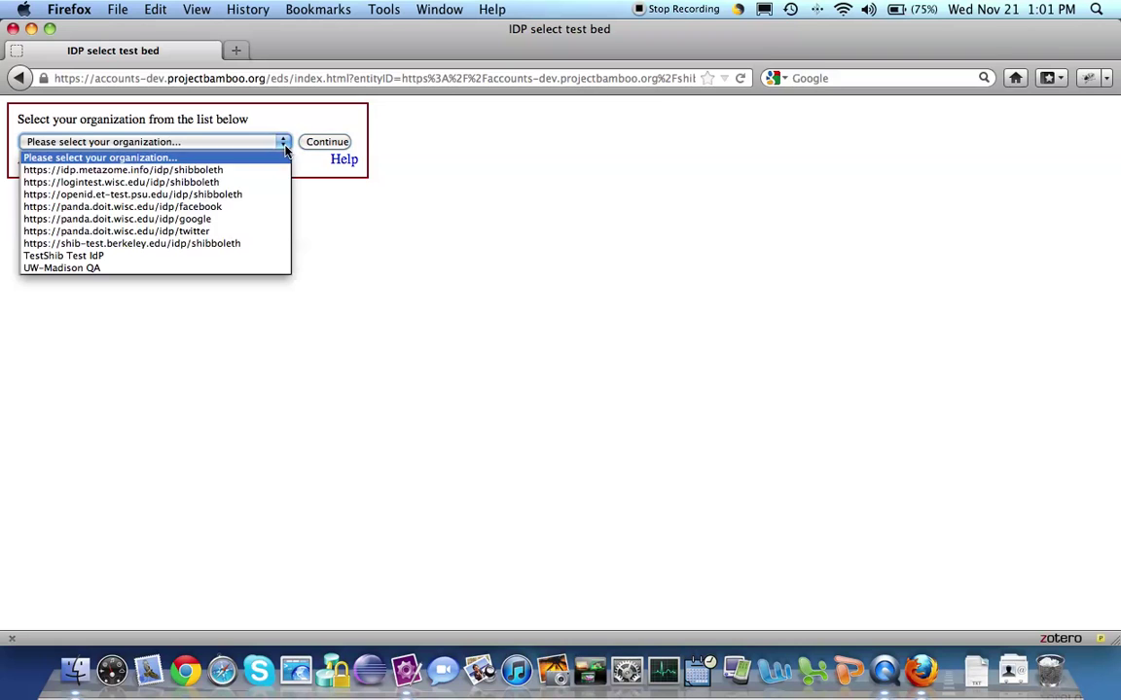
pyautogui.click(143, 245)
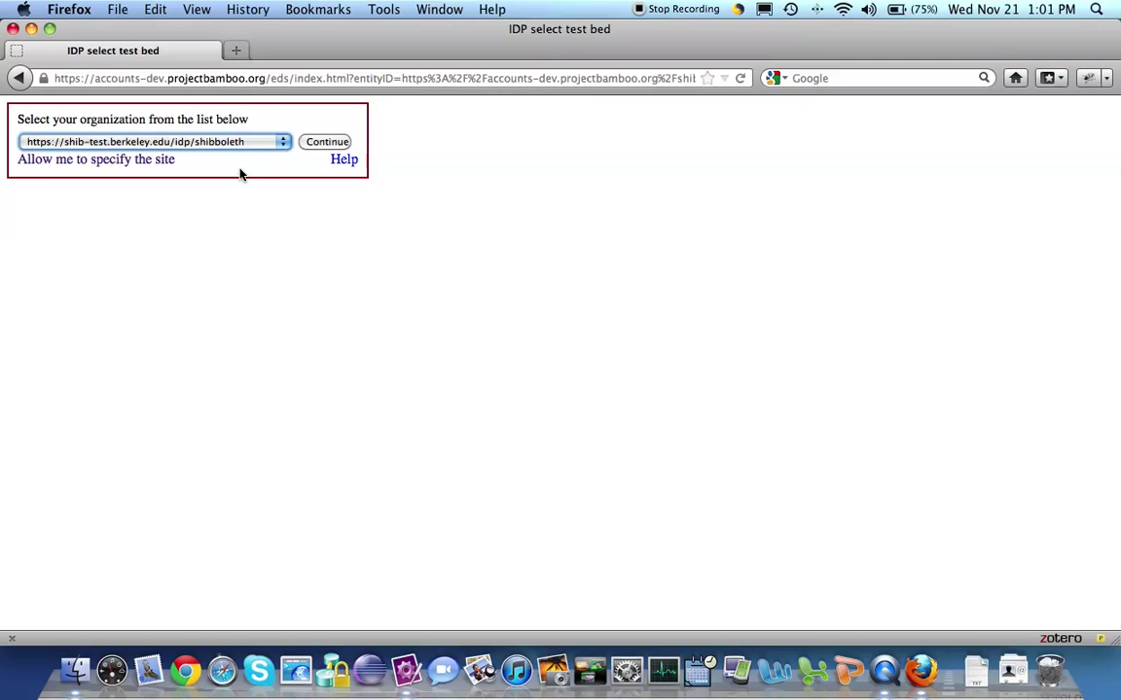
pyautogui.click(322, 147)
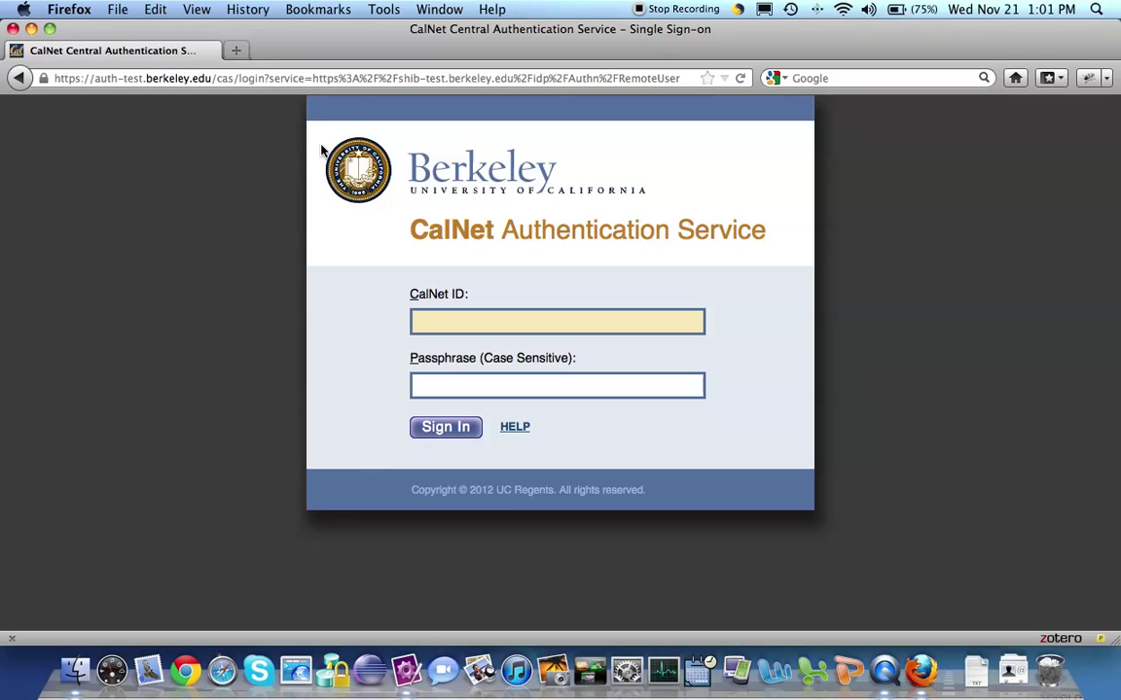
# Enter the CalNet ID and the account passphrase, then submit the sign-in.
pyautogui.write('test-212')
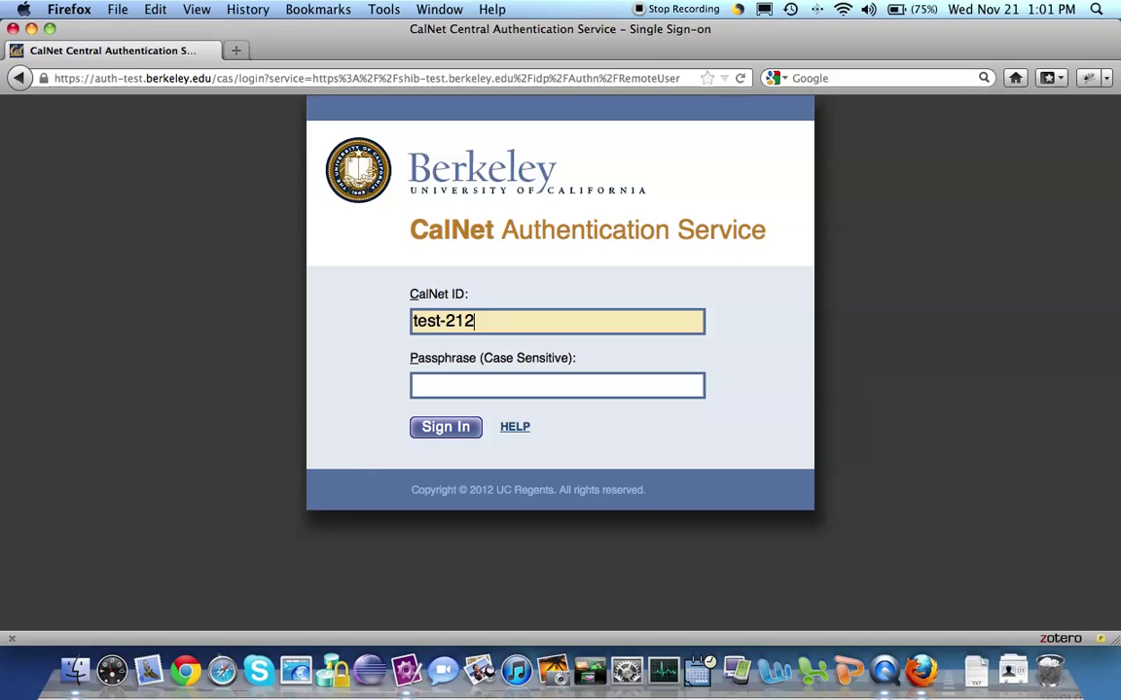
pyautogui.write('380')
pyautogui.click(447, 389)
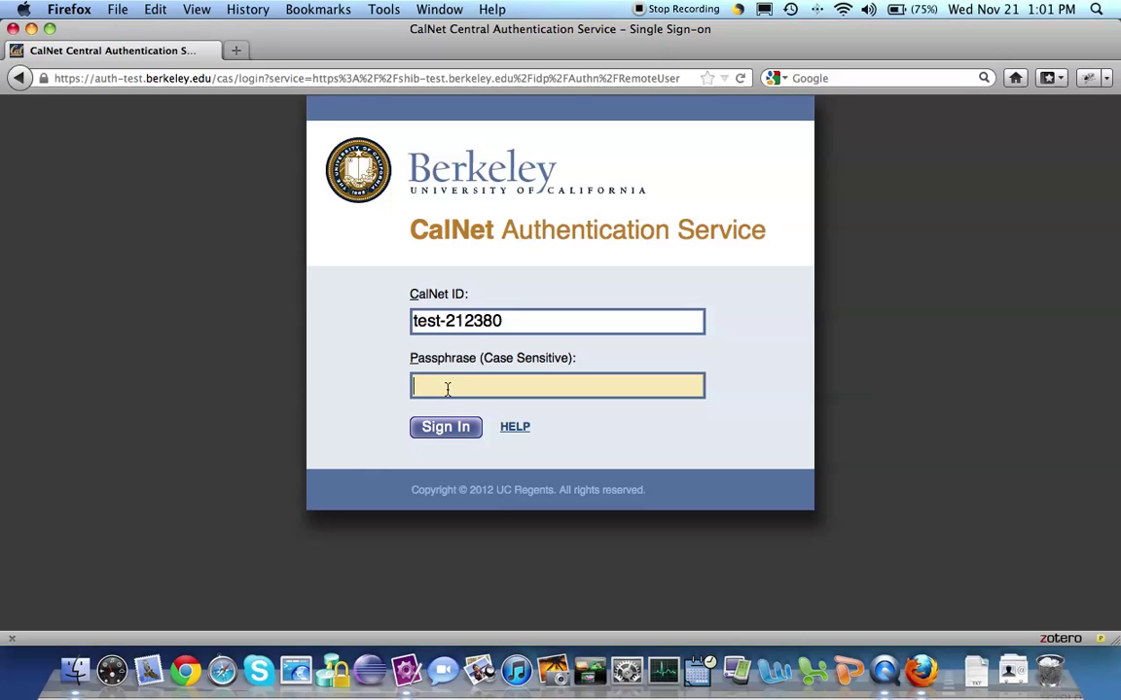
pyautogui.write('••••••••••')
pyautogui.click(435, 434)
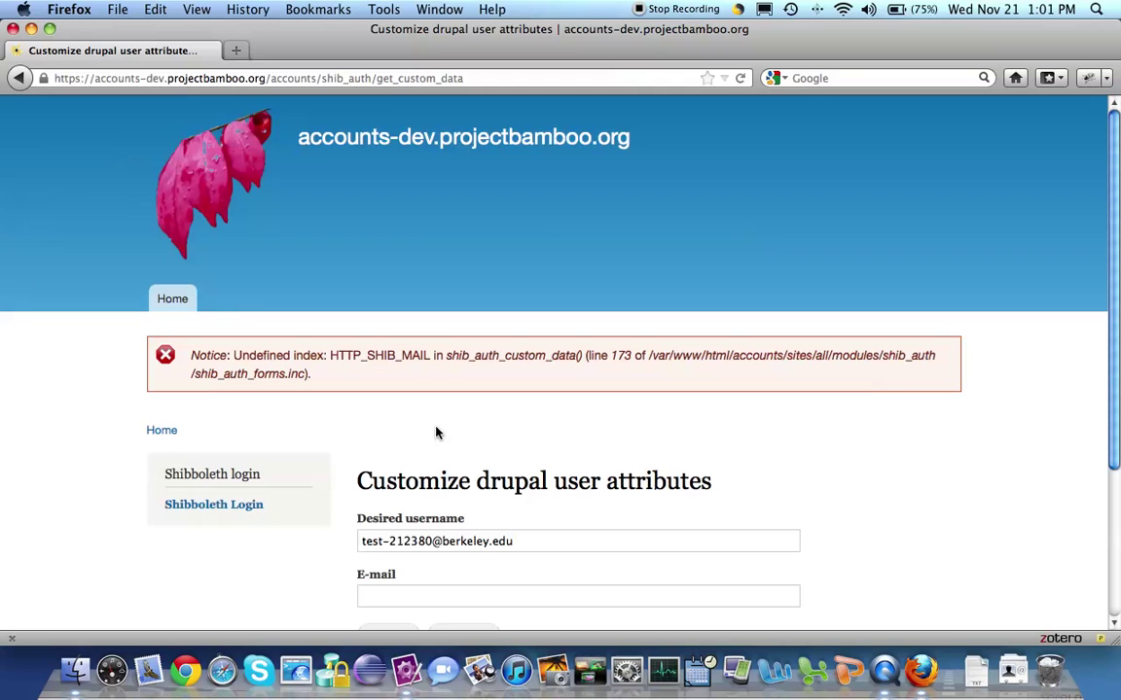
# Fill in a berkeley.edu e-mail address and send the drupal user attributes form.
pyautogui.click(389, 602)
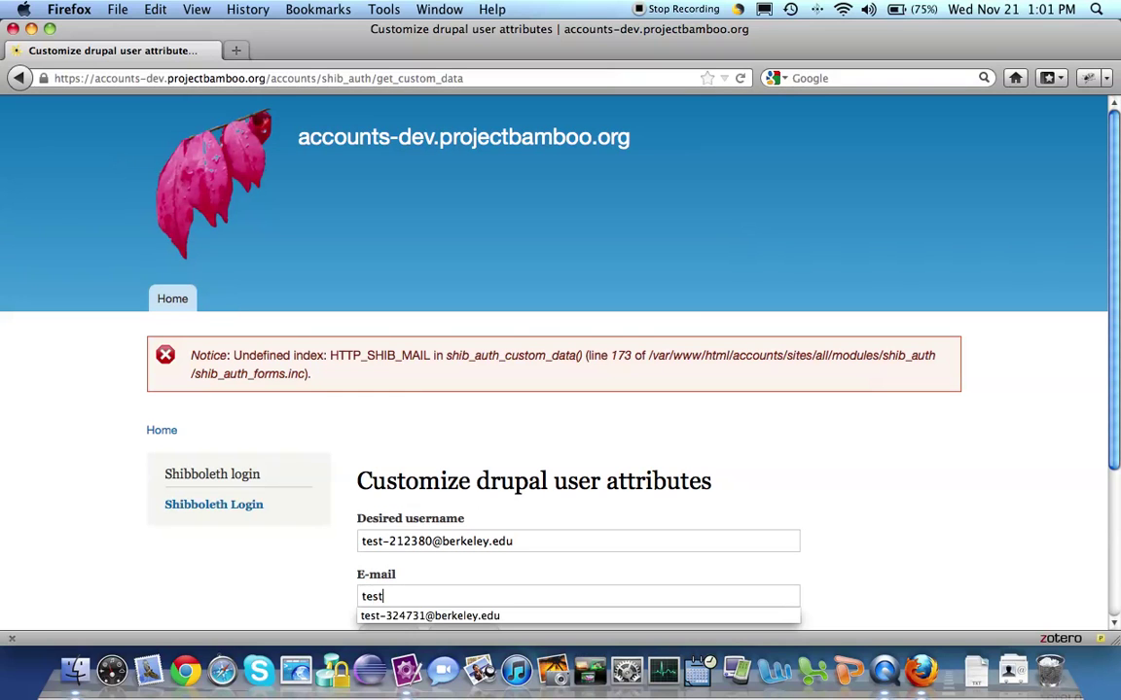
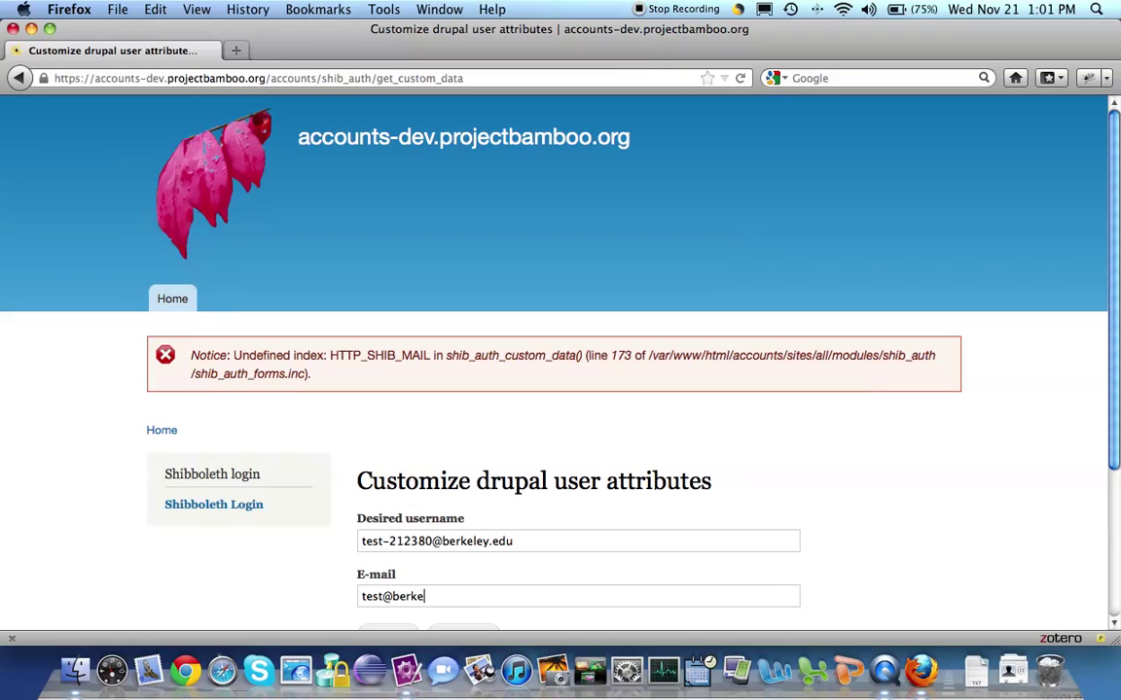
pyautogui.scroll(-3, 568, 571)
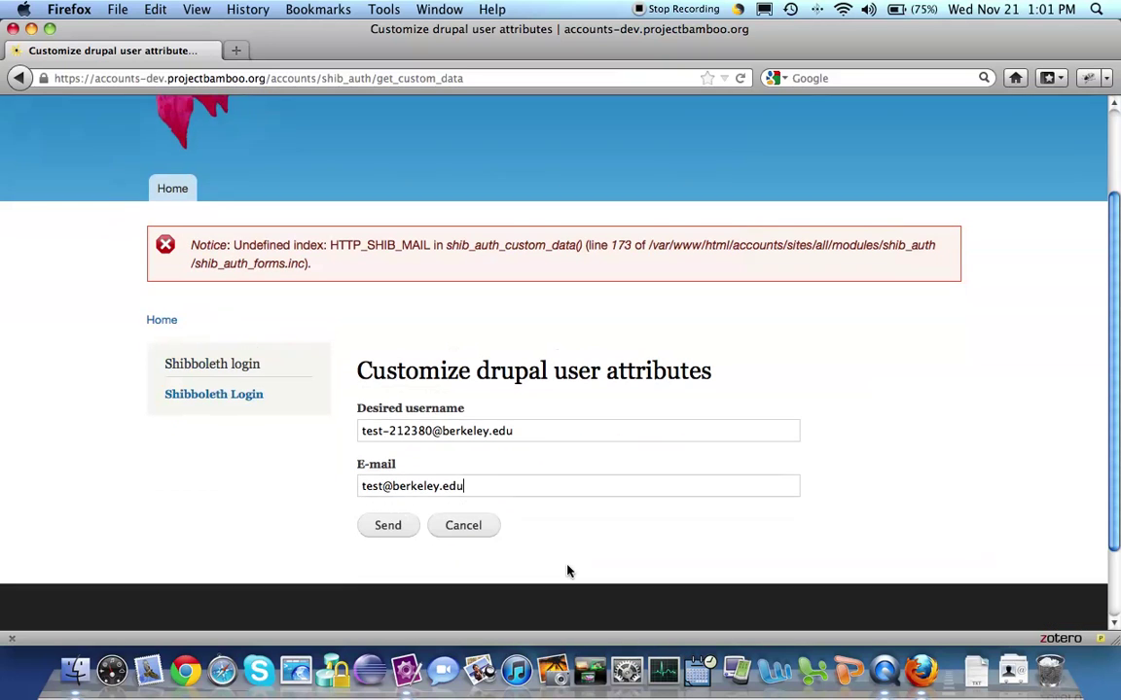
pyautogui.scroll(-1, 568, 571)
pyautogui.click(379, 490)
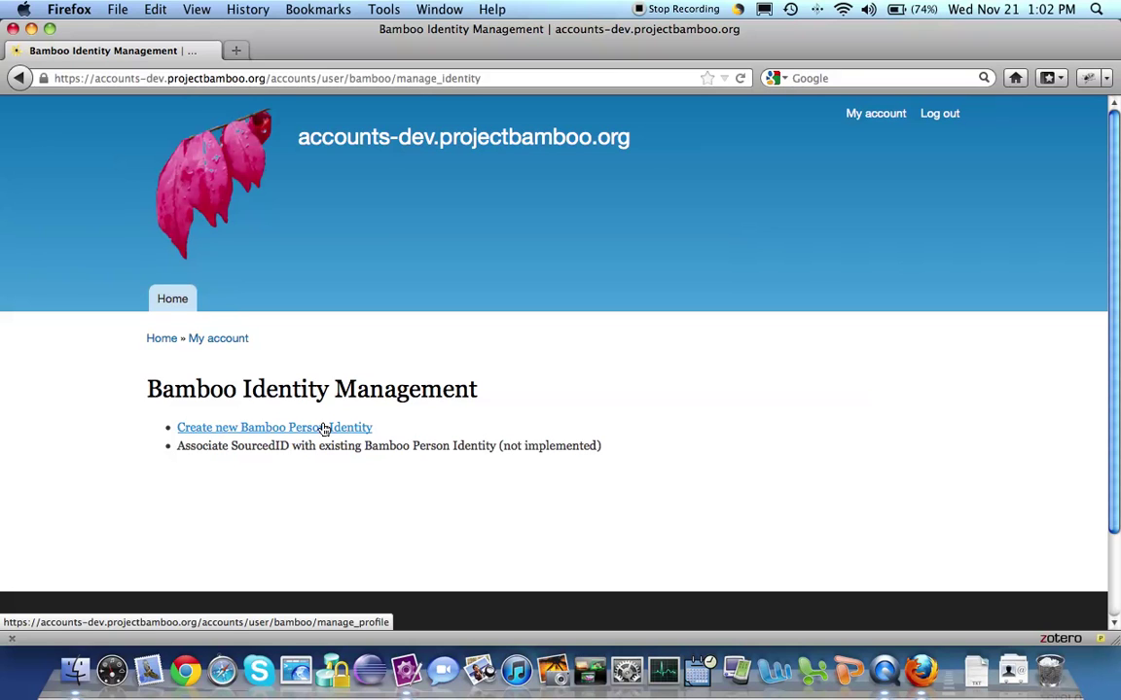
# Start a new Bamboo Person Identity and enter a short self-description in the profile.
pyautogui.click(324, 429)
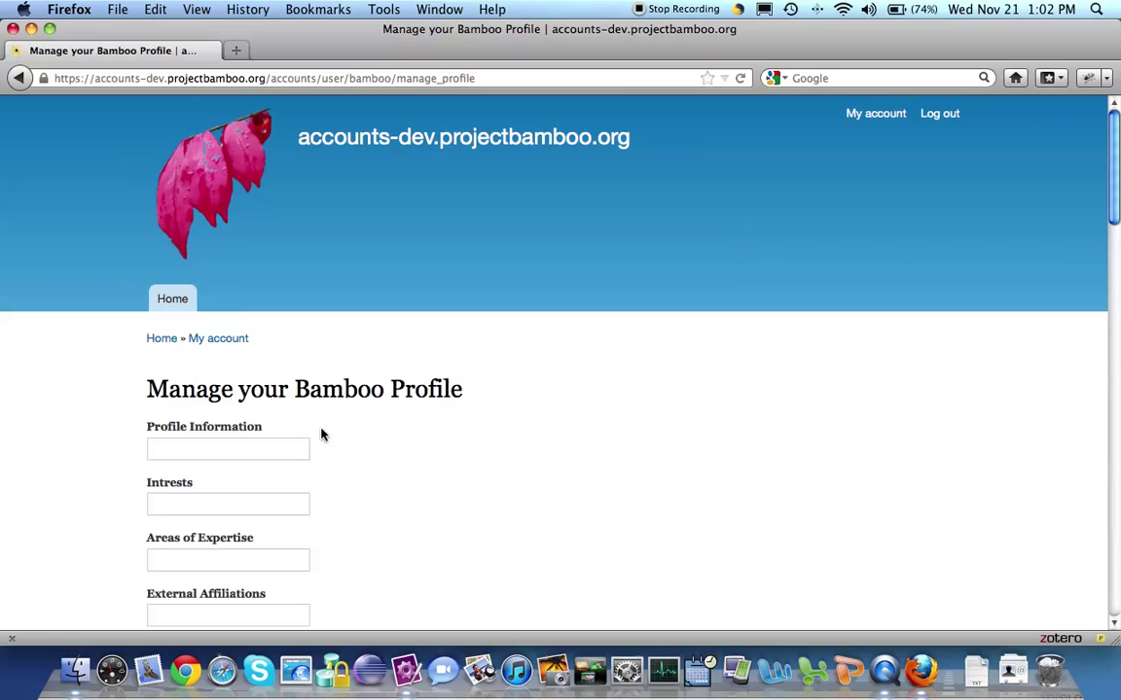
pyautogui.click(290, 446)
pyautogui.write('I am test-212380')
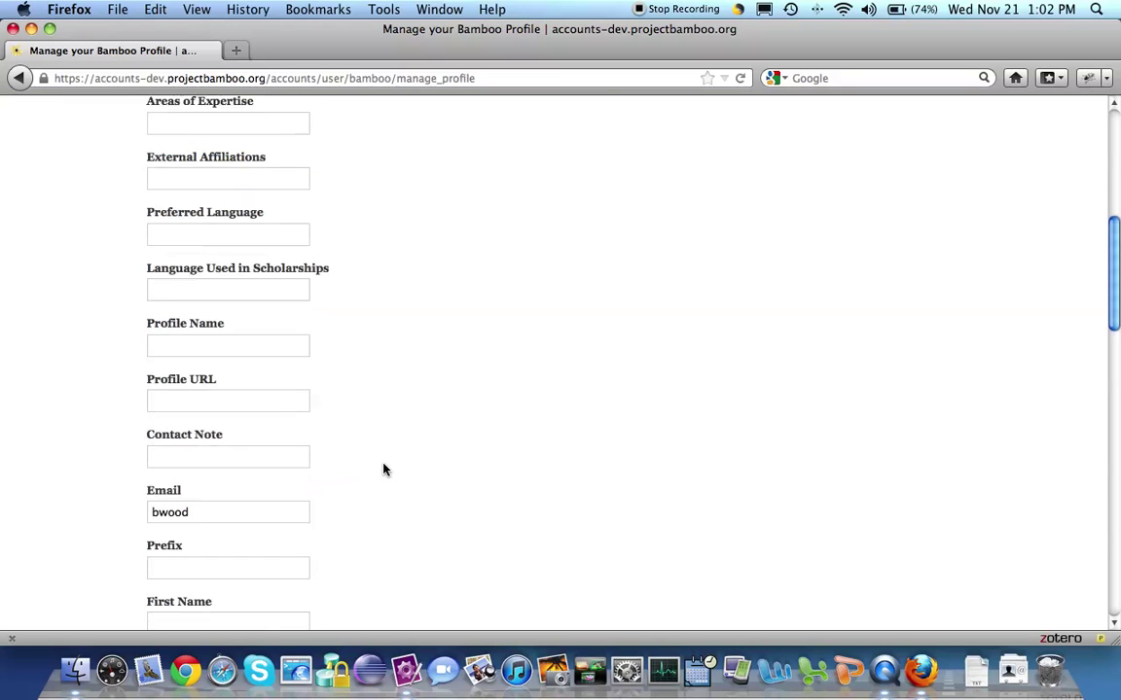
# Replace the Email value with a berkeley.edu address and submit the profile update.
pyautogui.scroll(-3, 383, 470)
pyautogui.click(233, 423)
pyautogui.press('BackSpace')
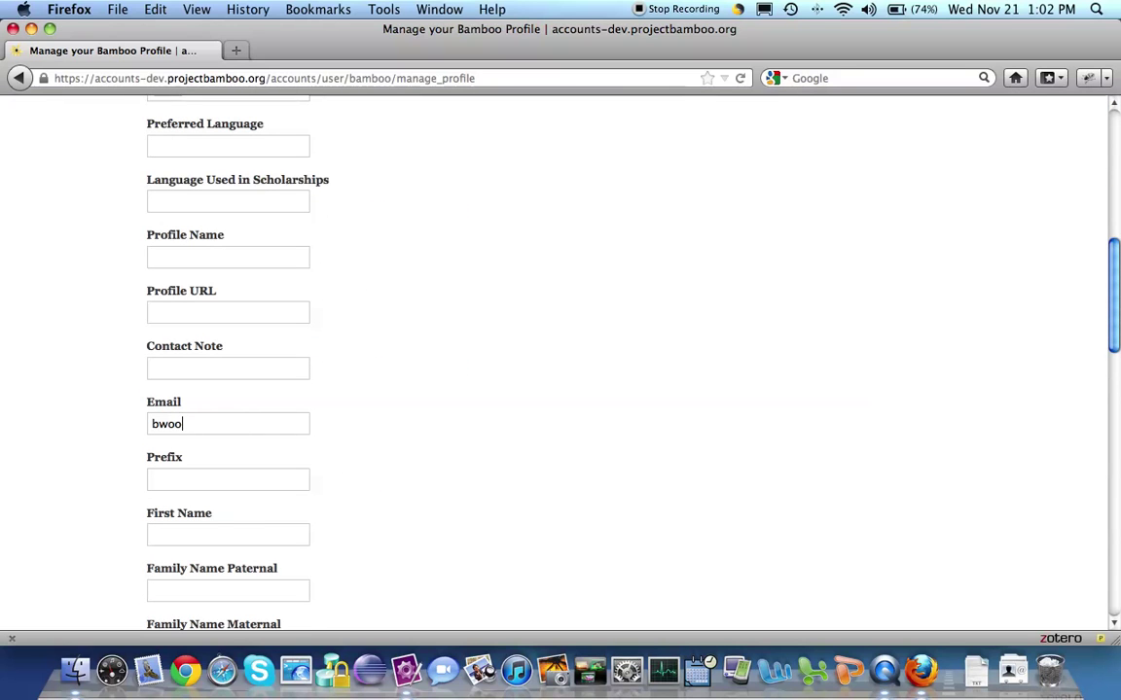
pyautogui.press('BackSpace')
pyautogui.press('BackSpace')
pyautogui.press('BackSpace')
pyautogui.press('BackSpace')
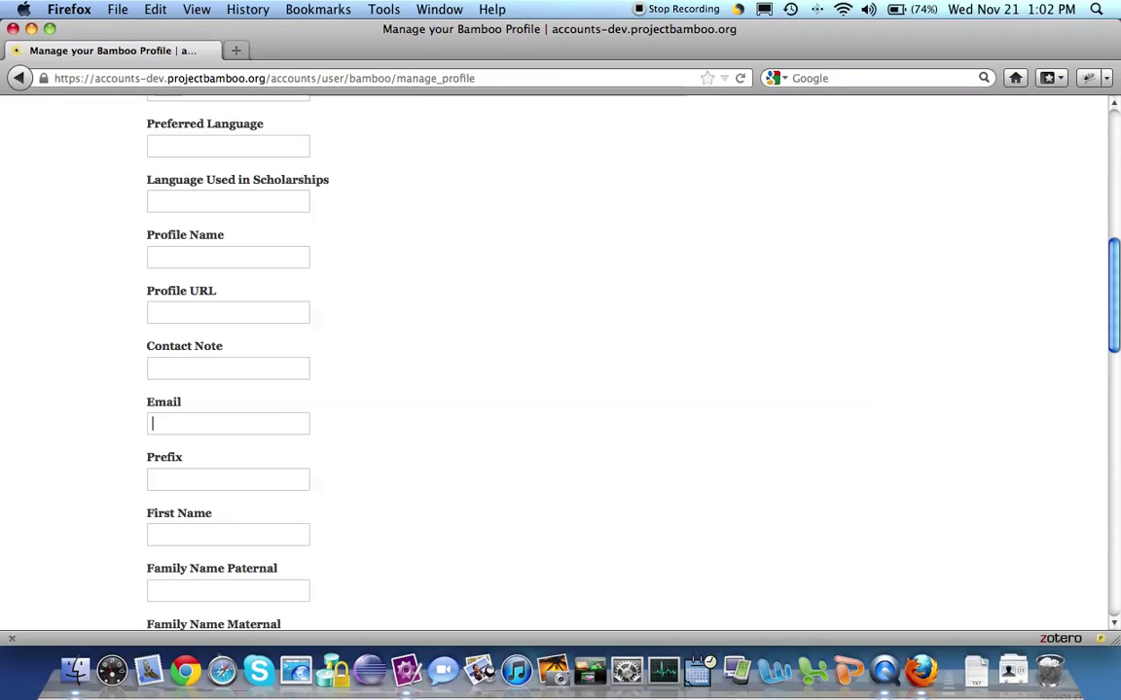
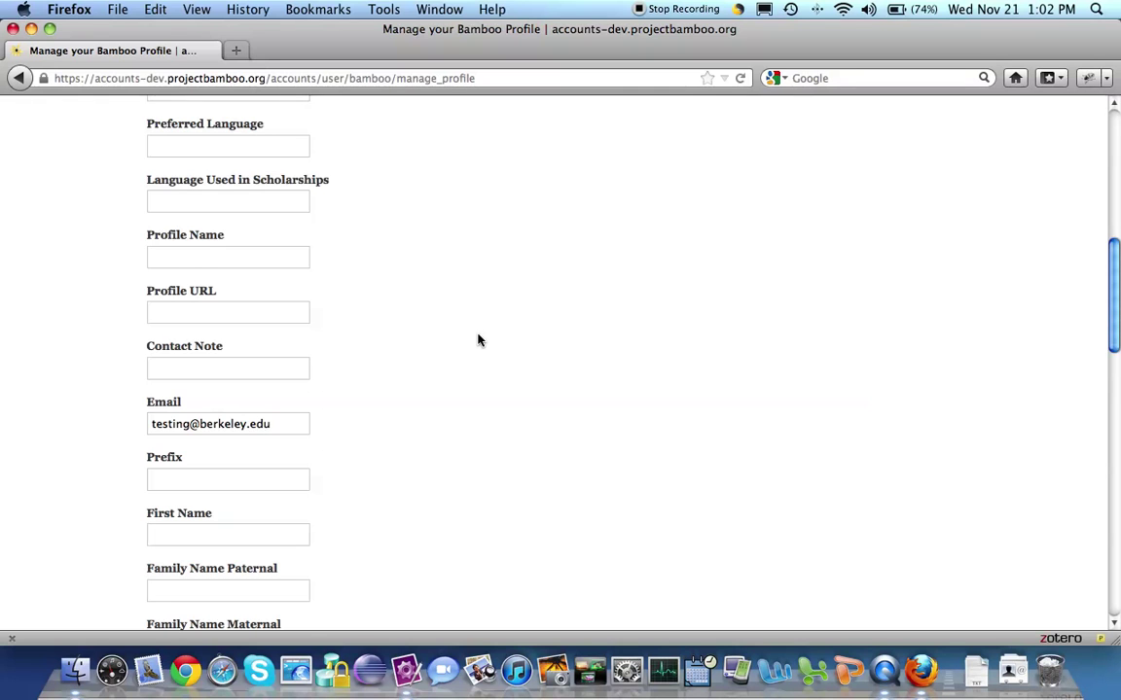
pyautogui.scroll(-15, 477, 338)
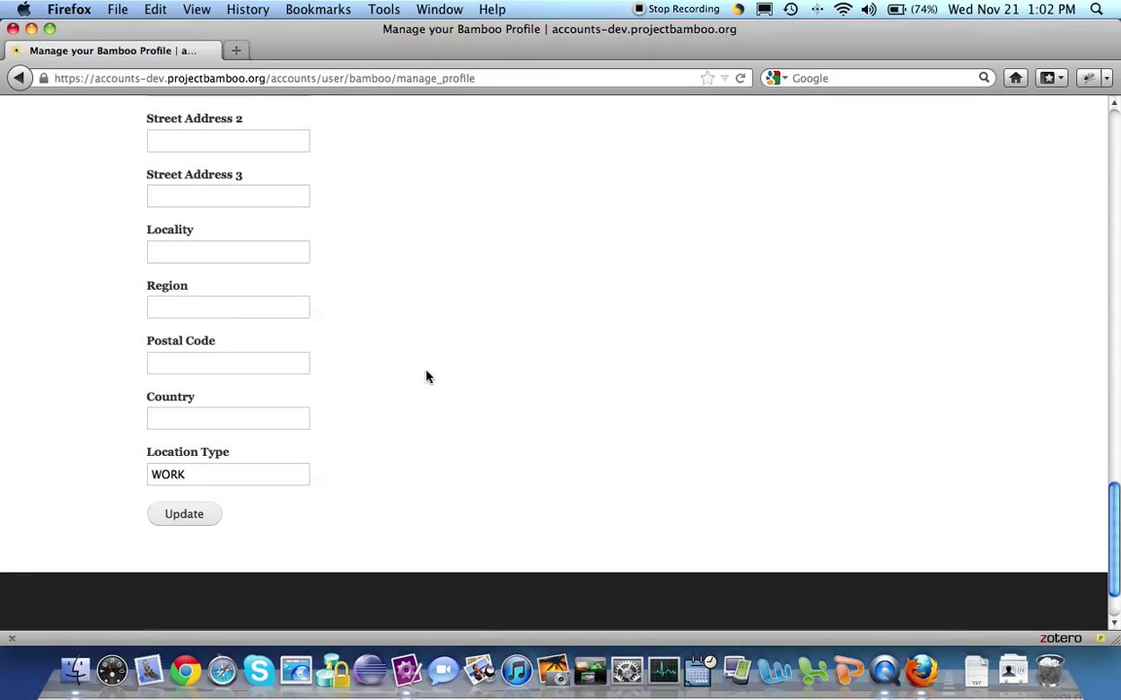
pyautogui.click(175, 519)
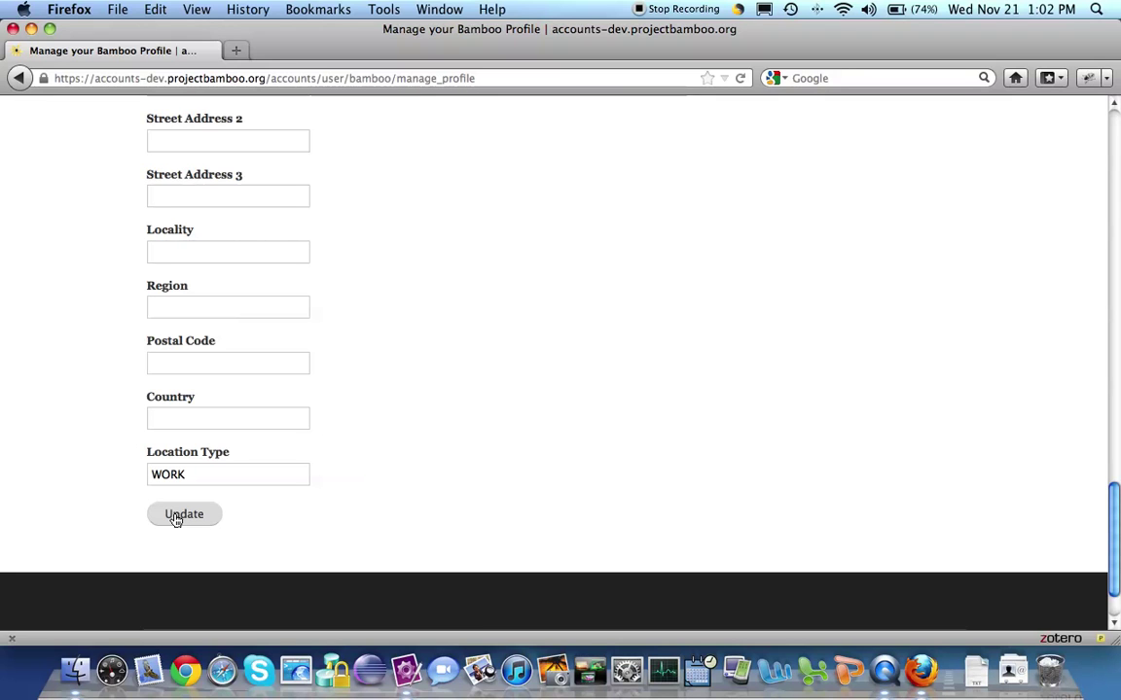
pyautogui.click(175, 520)
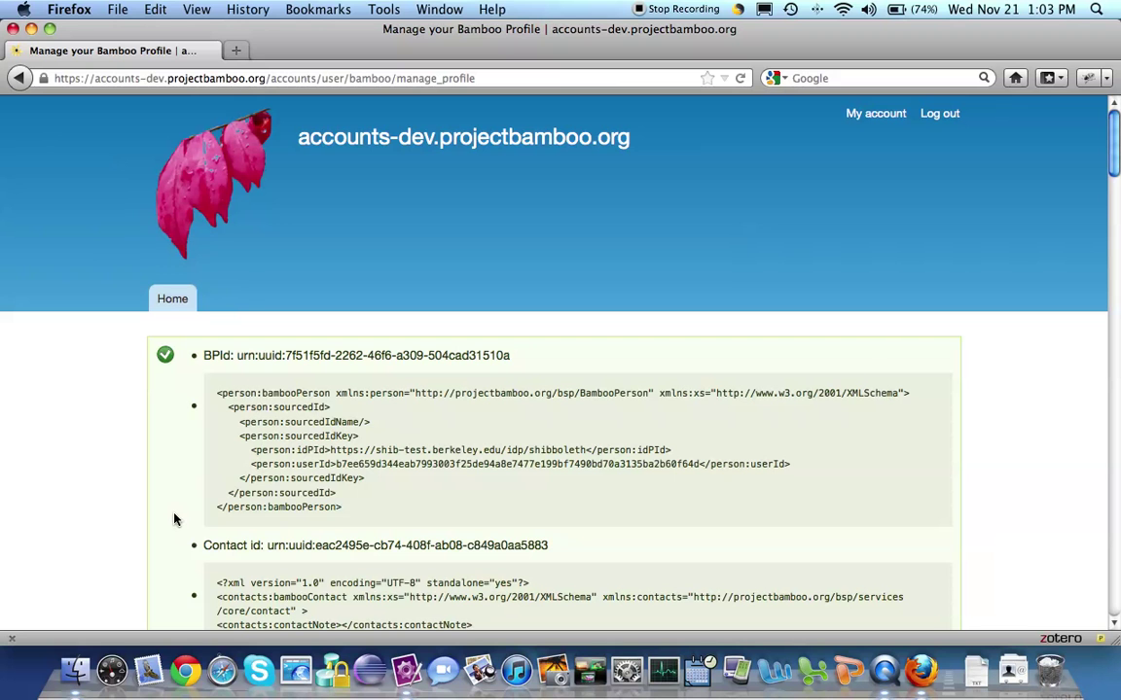
# Scroll through the BPId, Contact id and Profile id XML records, then back up.
pyautogui.scroll(-6, 354, 504)
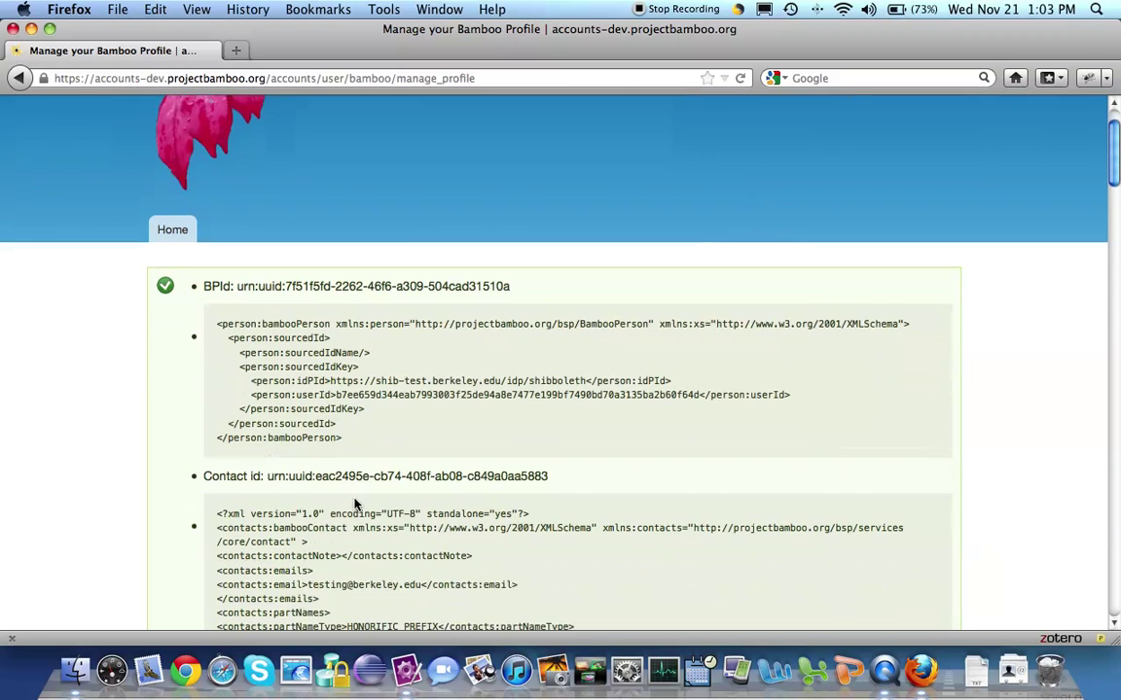
pyautogui.scroll(-12, 354, 504)
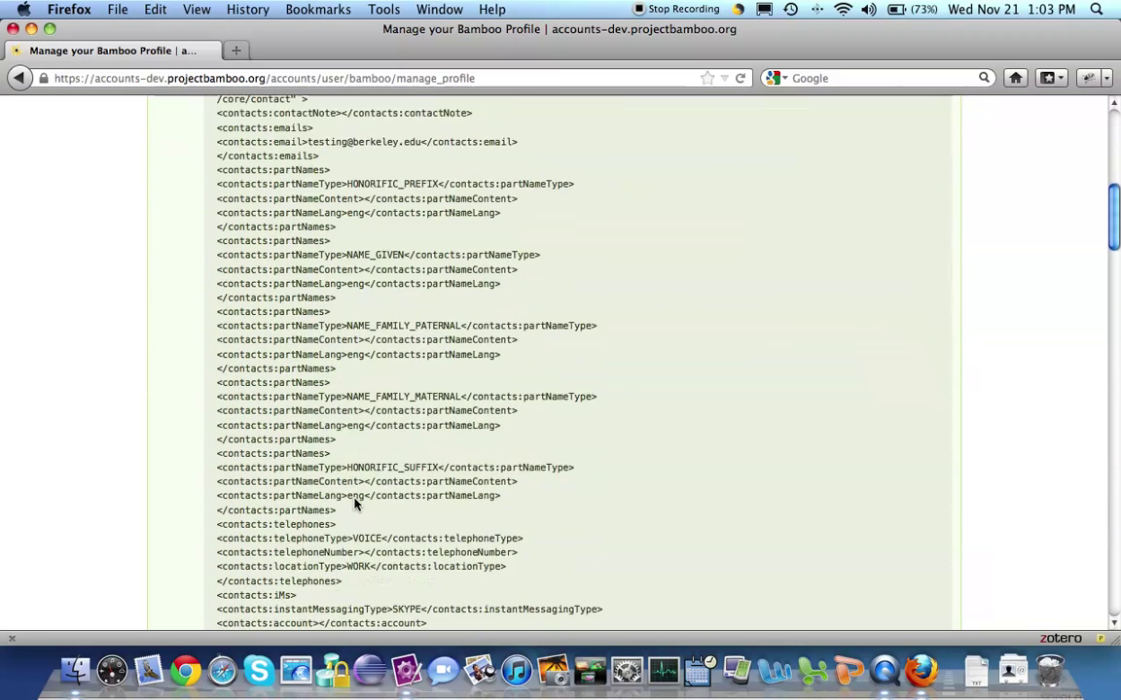
pyautogui.scroll(-4, 355, 504)
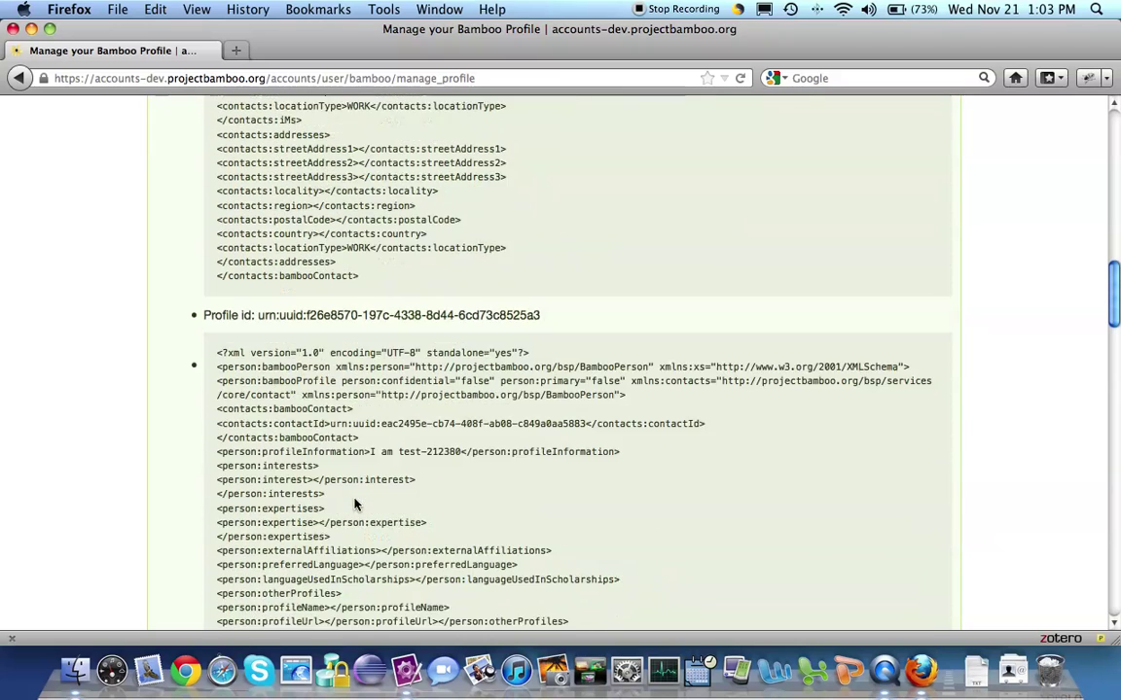
pyautogui.scroll(20, 354, 504)
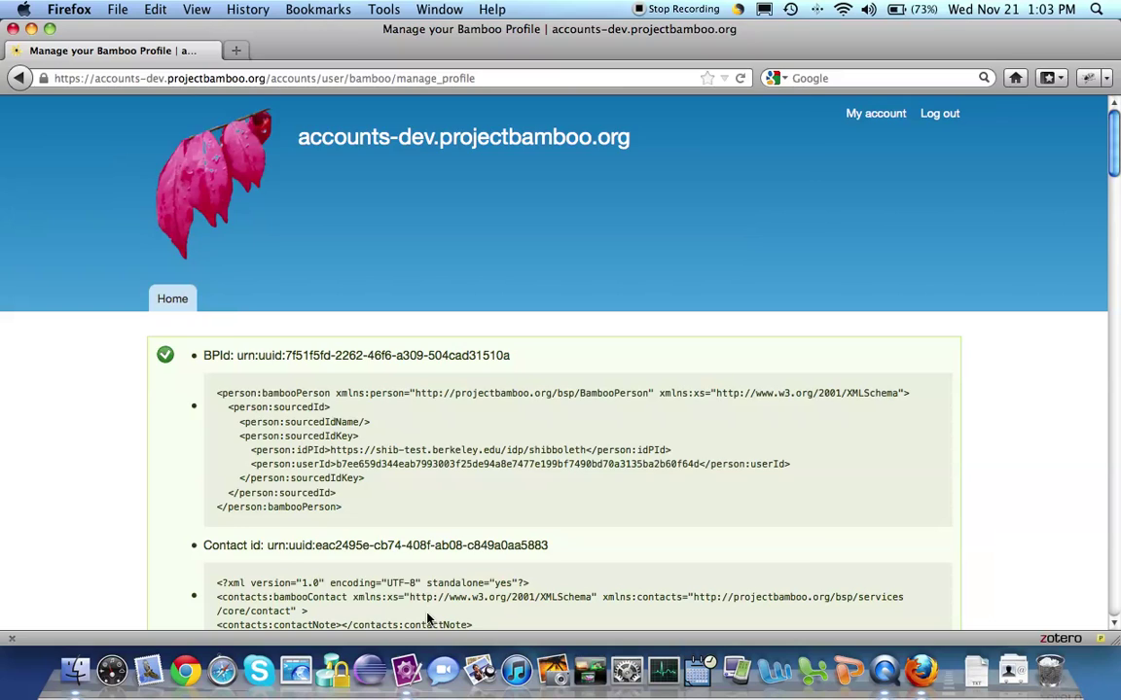
# In Poster, send a GET to the bsp persons URL, presenting the certificate without remembering it.
pyautogui.press('super+alt+p')
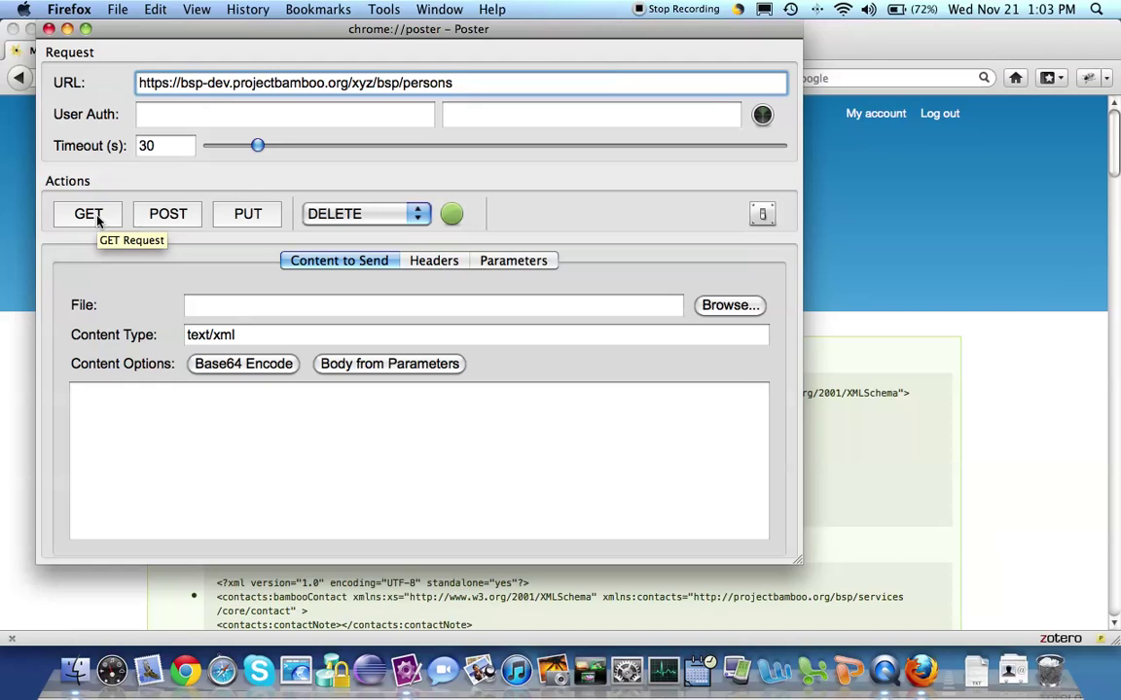
pyautogui.click(89, 214)
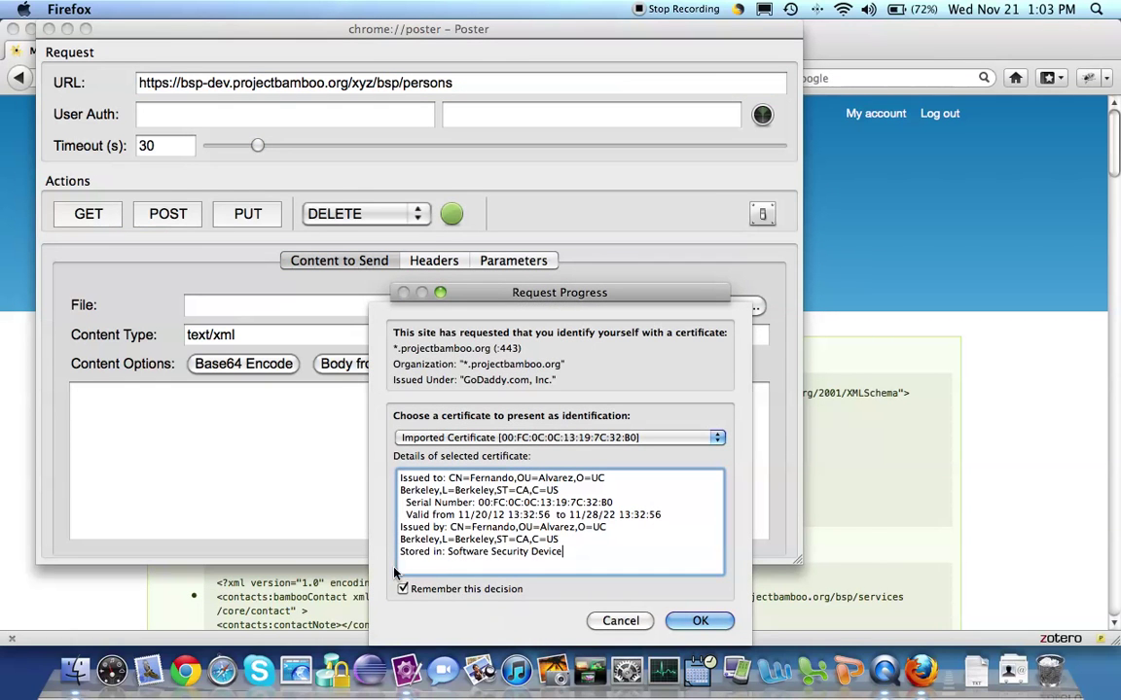
pyautogui.click(403, 588)
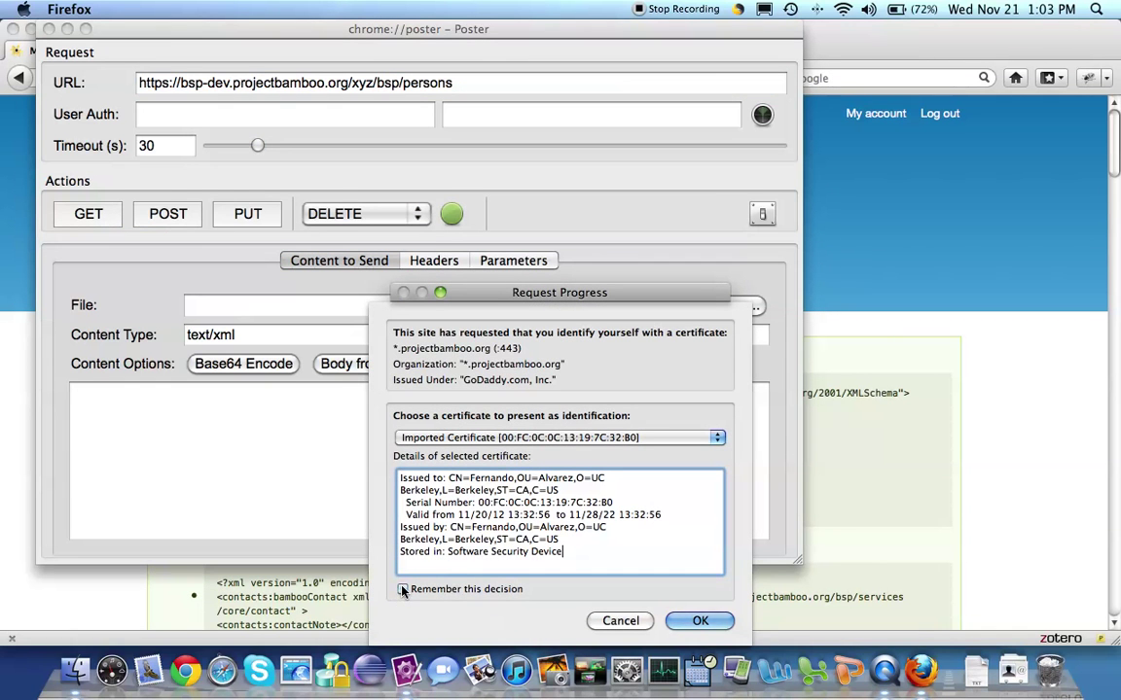
pyautogui.click(701, 621)
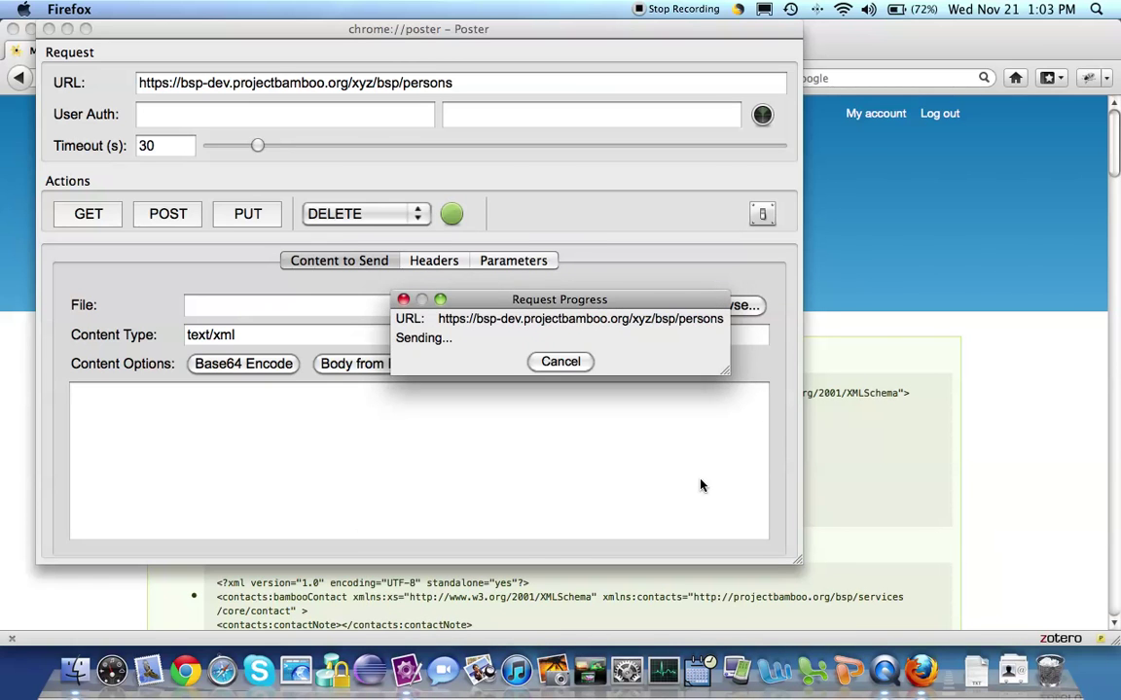
# Scroll the persons response and highlight the Berkeley test e-mail entry.
pyautogui.scroll(-3, 750, 309)
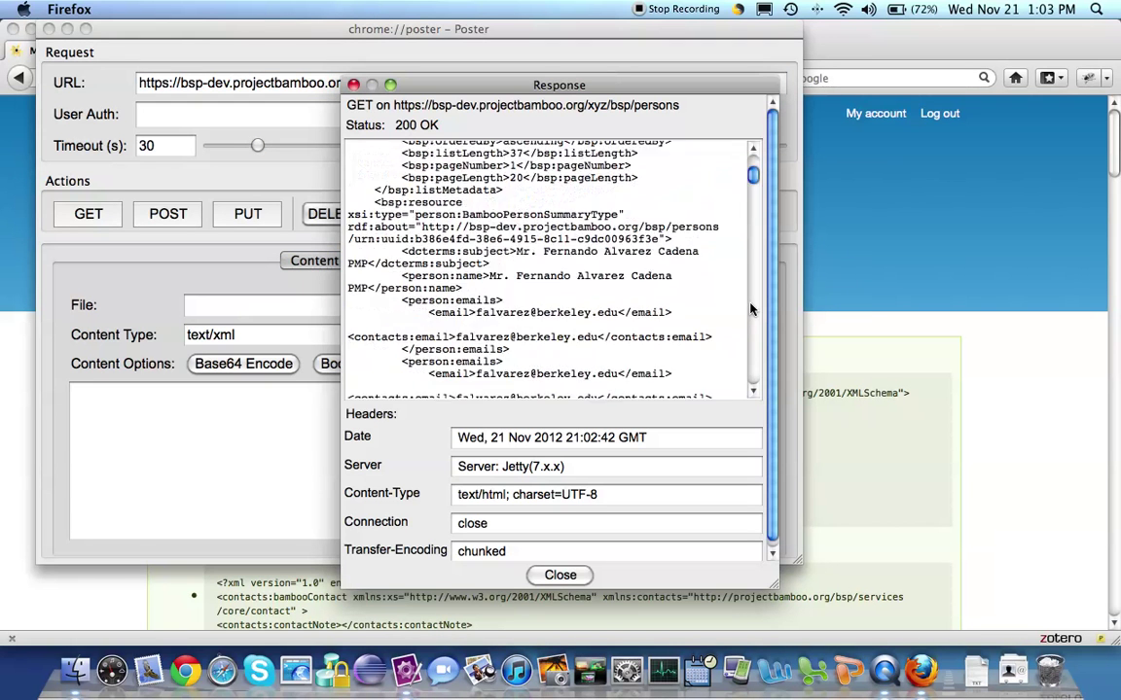
pyautogui.scroll(-10, 750, 308)
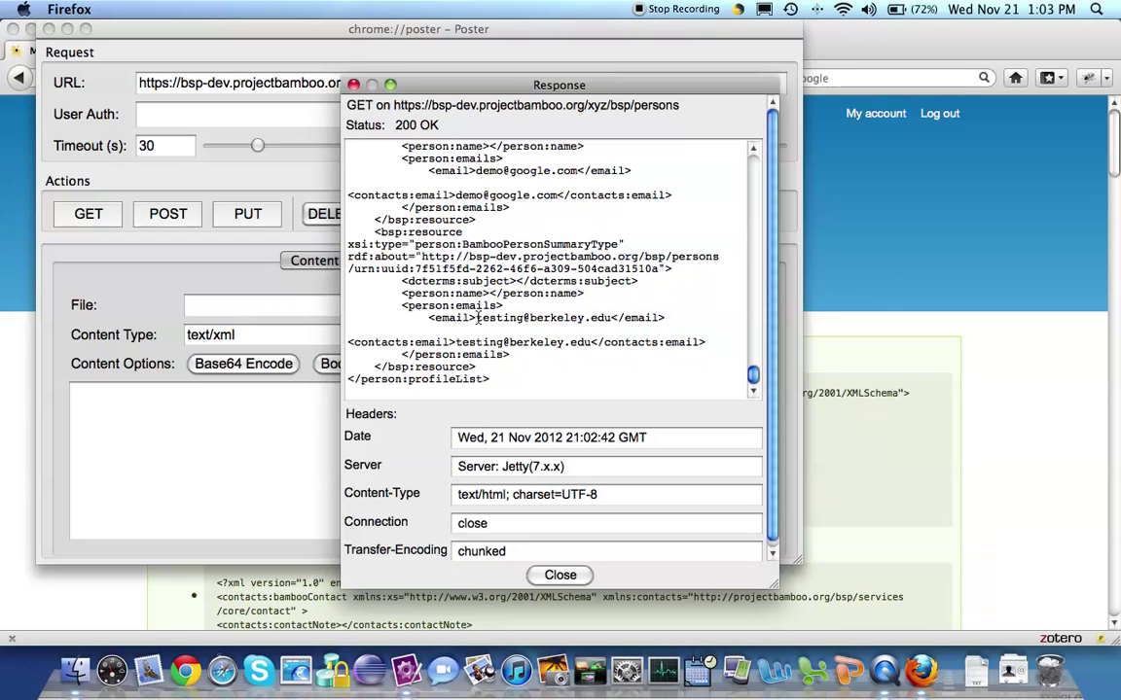
pyautogui.moveTo(476, 318); pyautogui.dragTo(610, 327)
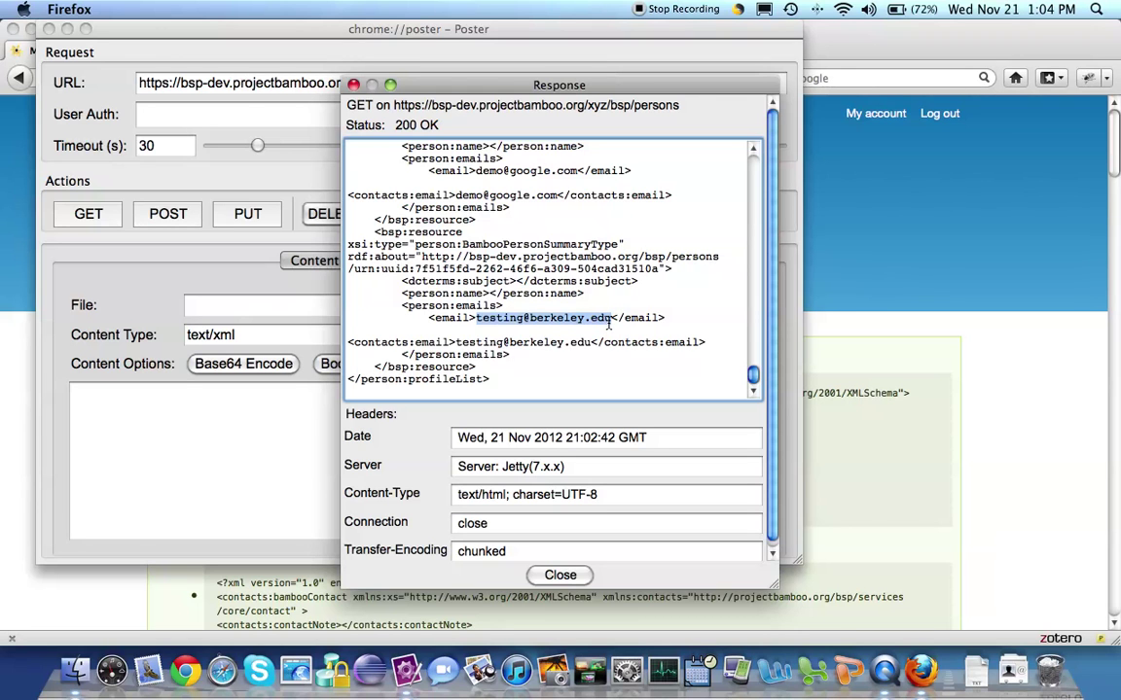
# Close the Poster response and clear Firefox's last two hours of cookies and cache.
pyautogui.click(559, 576)
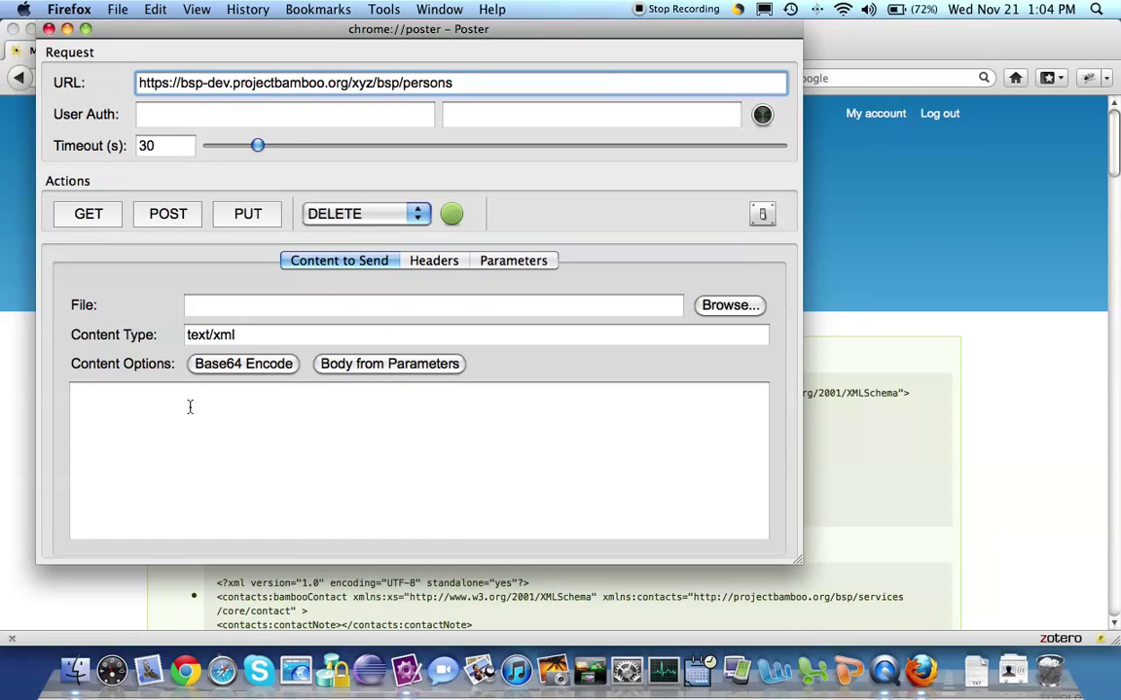
pyautogui.click(15, 506)
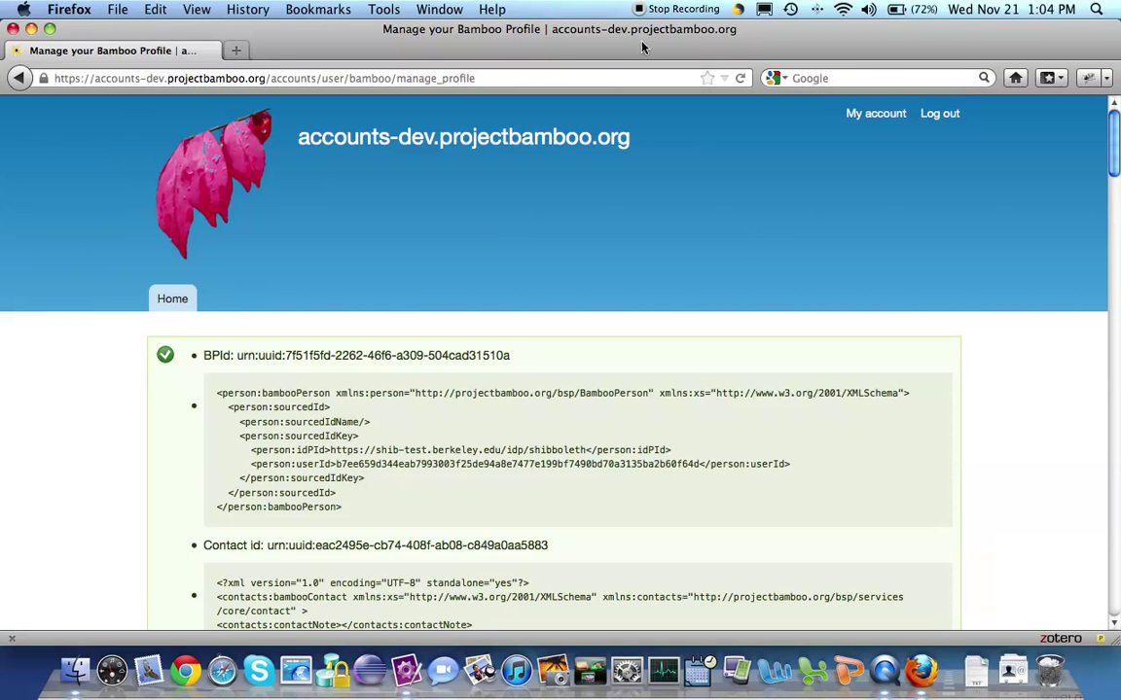
pyautogui.click(378, 13)
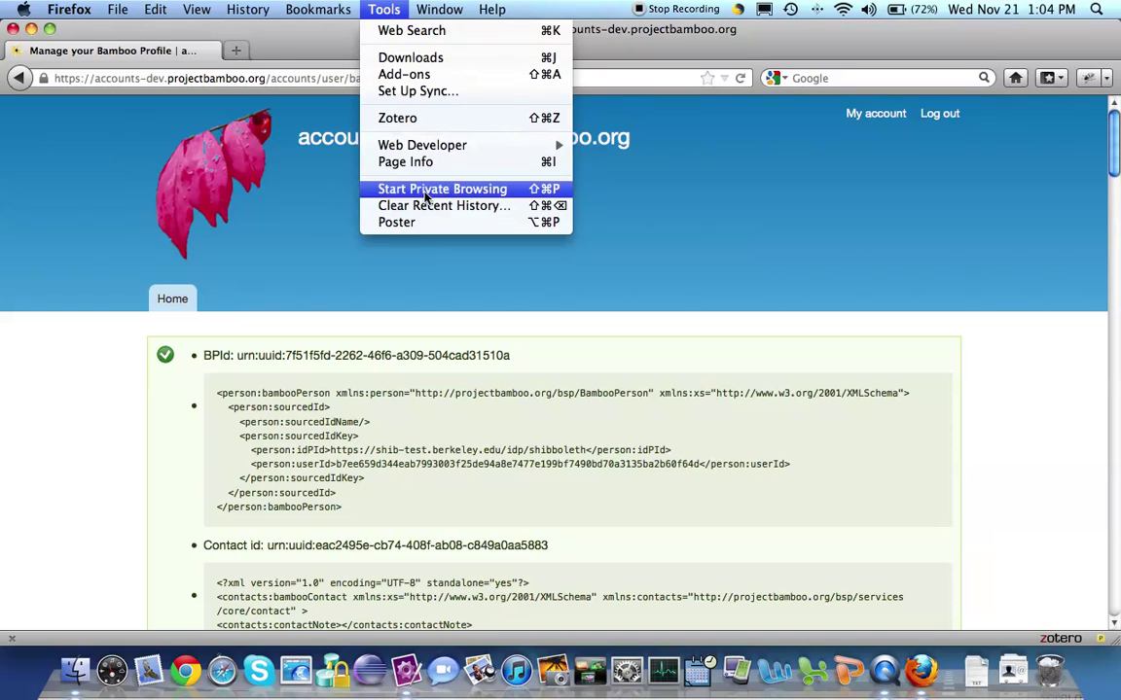
pyautogui.click(391, 204)
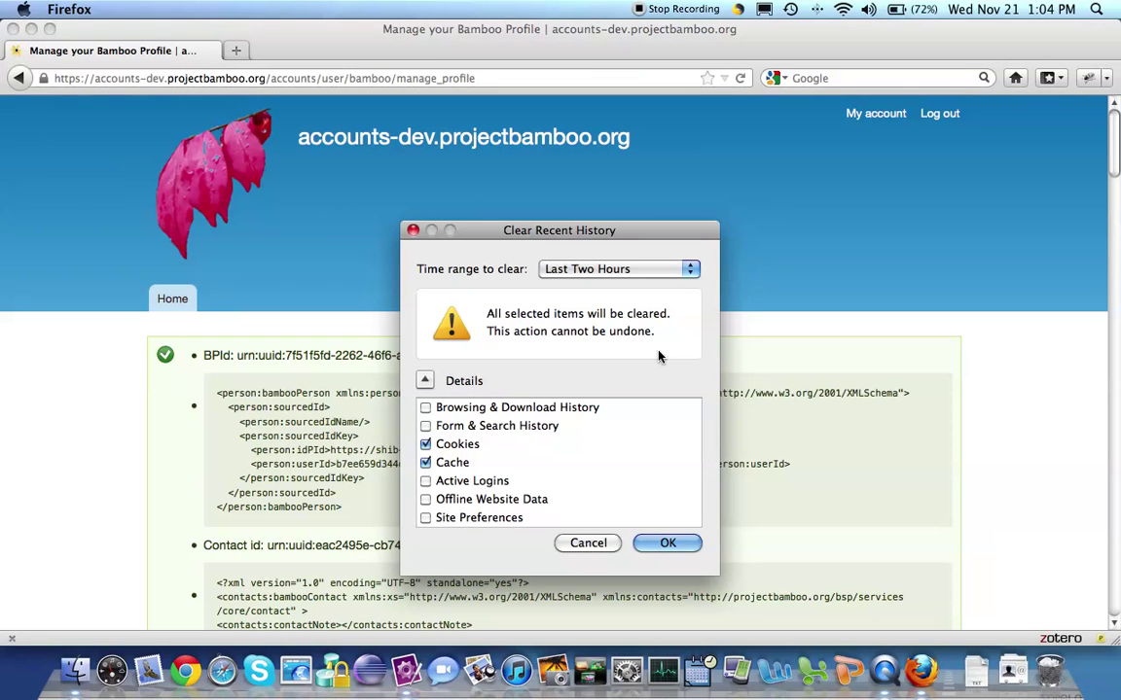
pyautogui.click(665, 544)
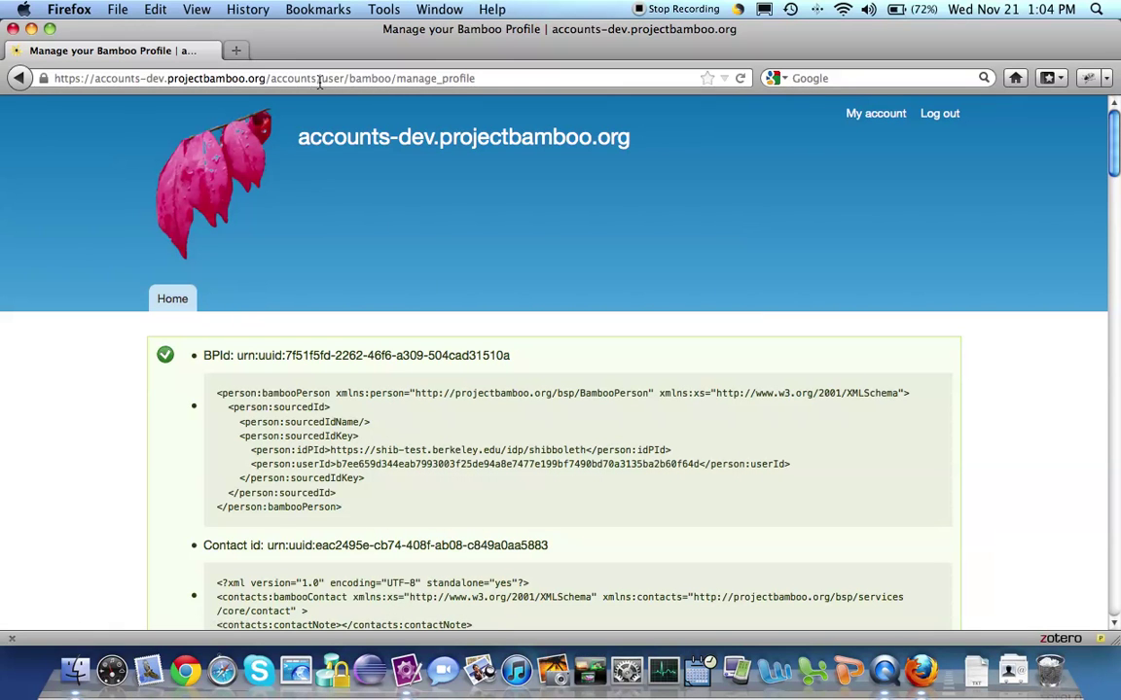
# Trim /user/bamboo/manage_profile from the address and load the accounts page.
pyautogui.moveTo(317, 79); pyautogui.dragTo(531, 82)
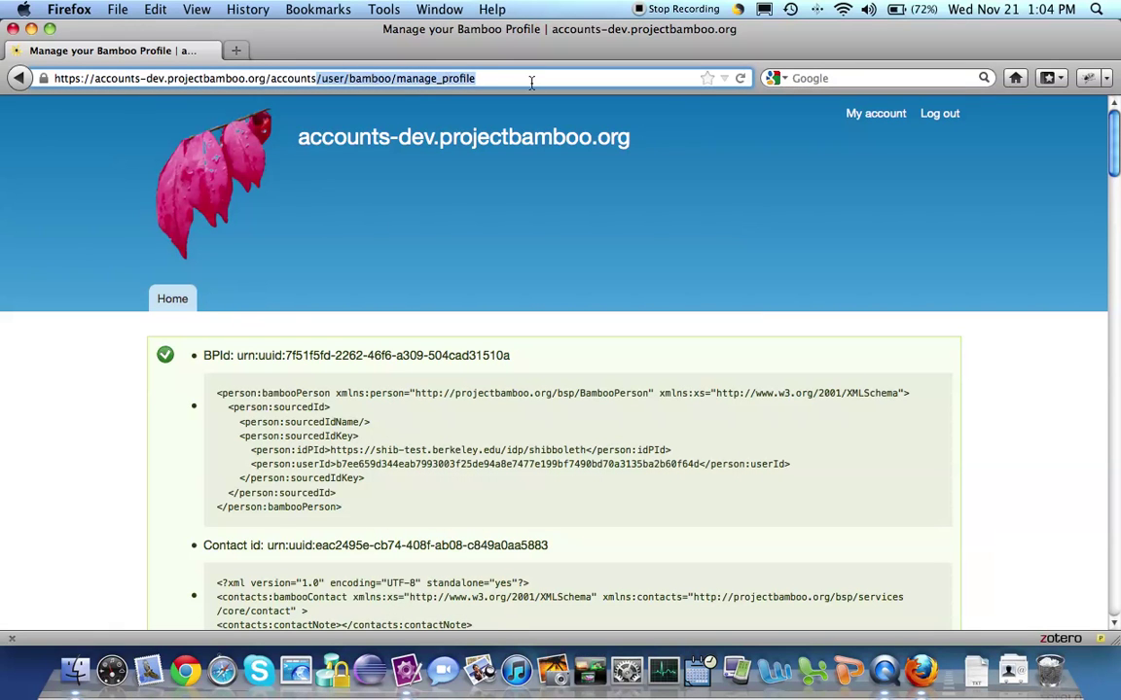
pyautogui.press('BackSpace')
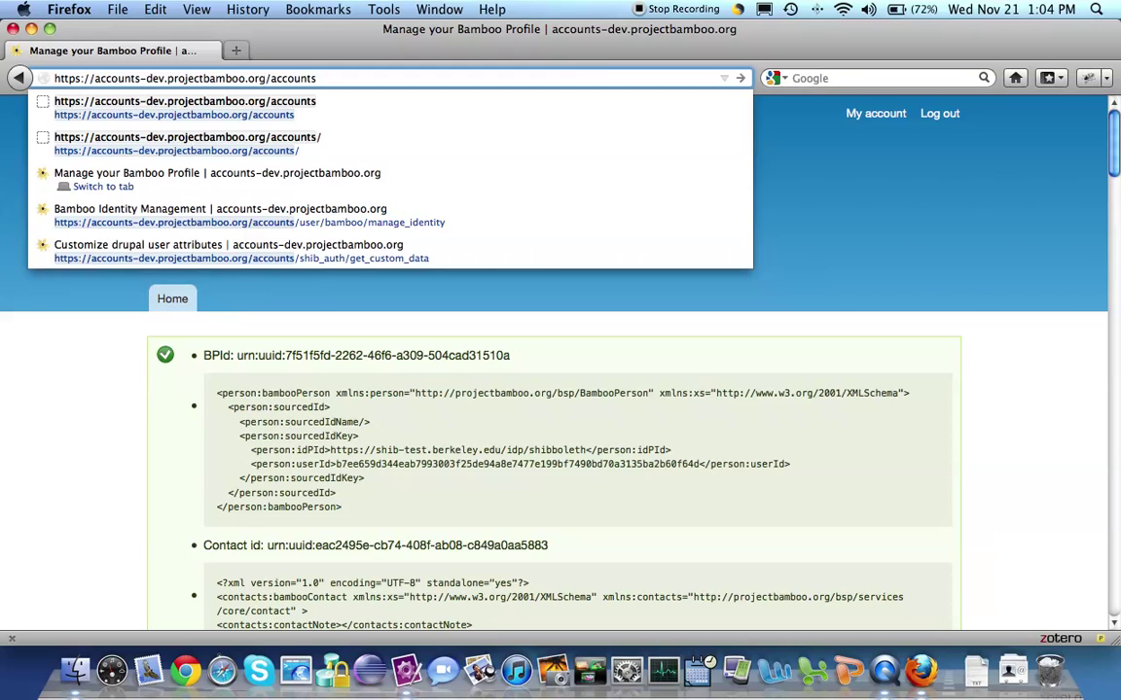
pyautogui.press('Return')
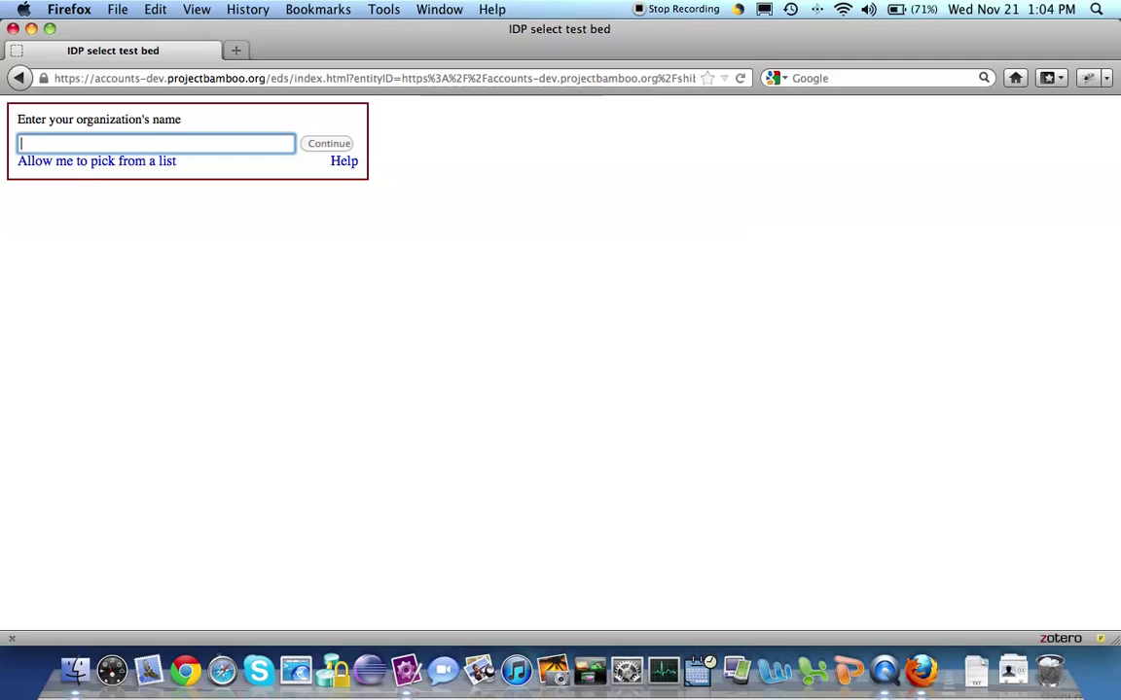
pyautogui.click(93, 167)
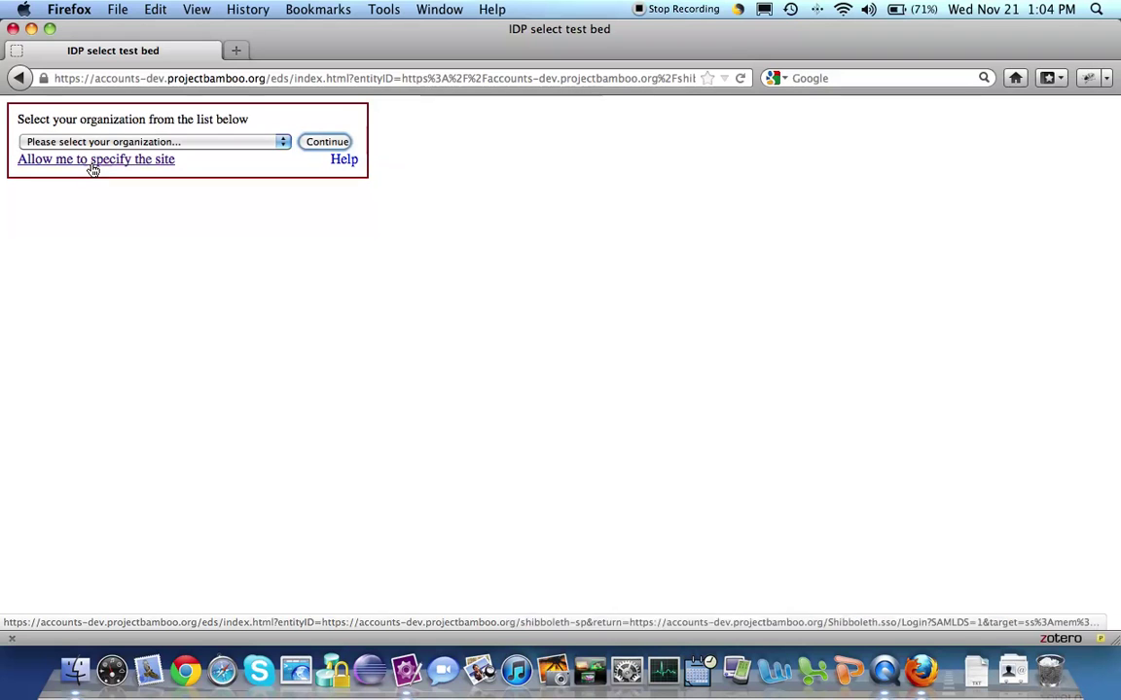
pyautogui.click(282, 145)
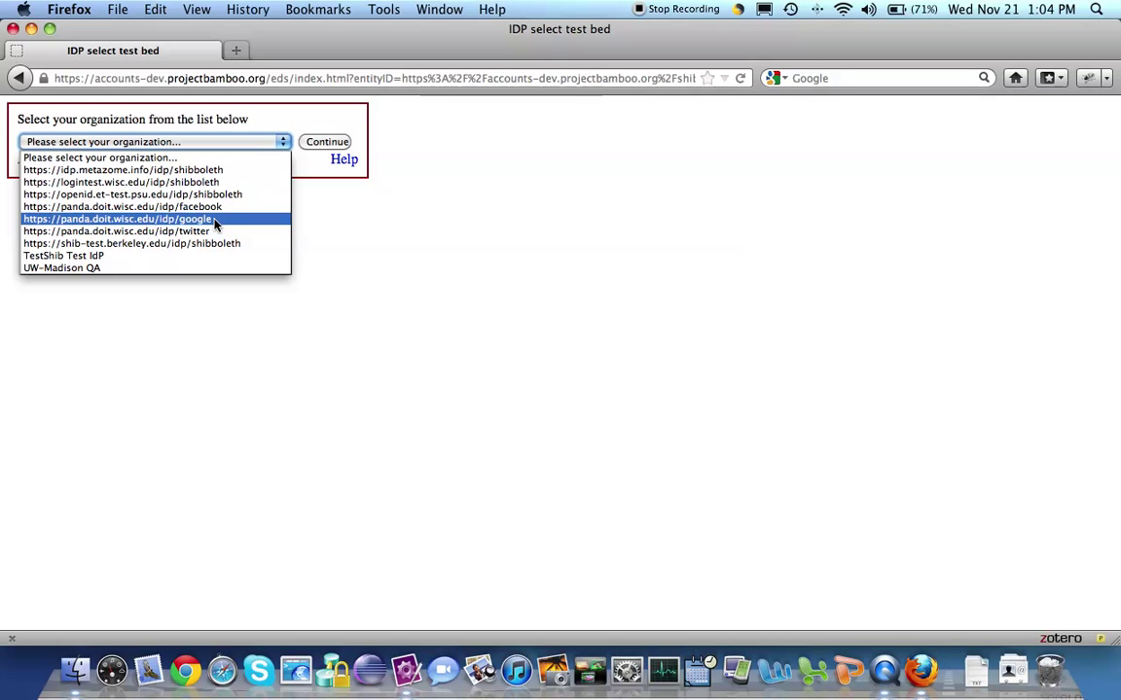
pyautogui.click(216, 220)
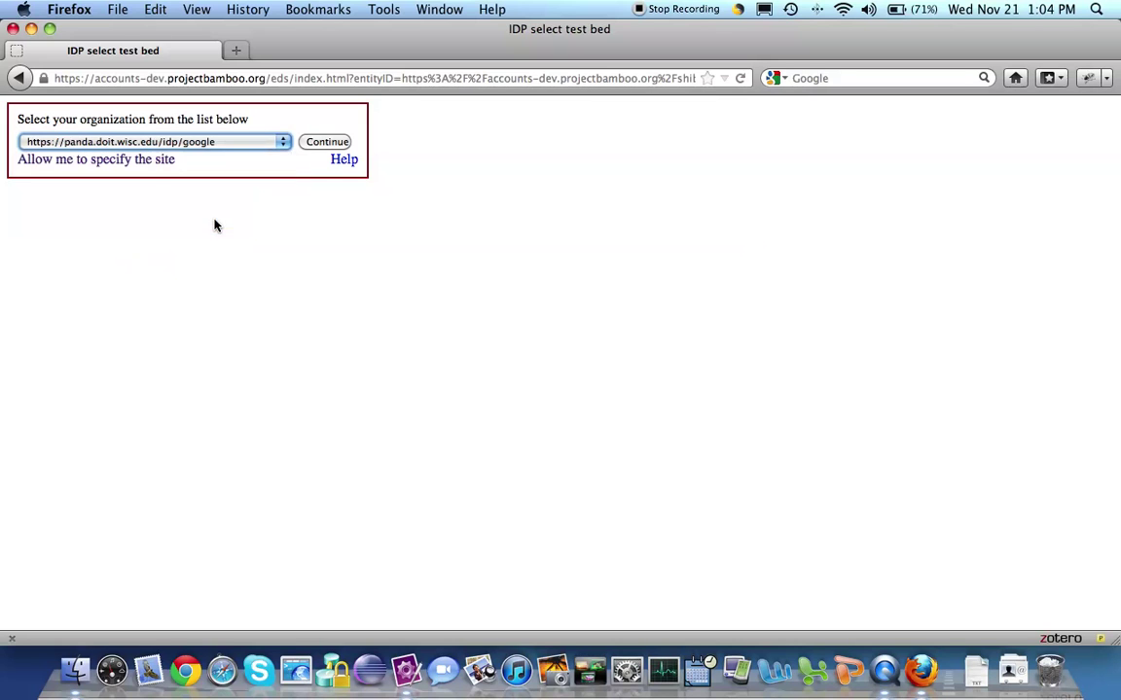
# Continue with the Google provider and sign in using the test account's email and password, declining password saving.
pyautogui.click(322, 145)
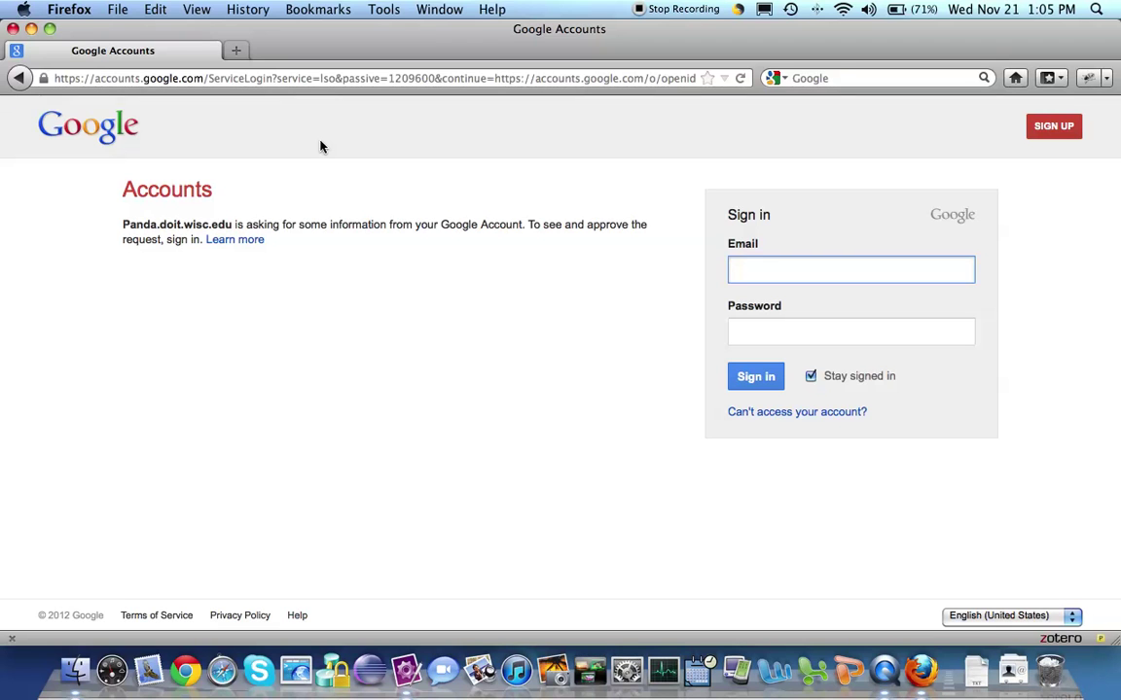
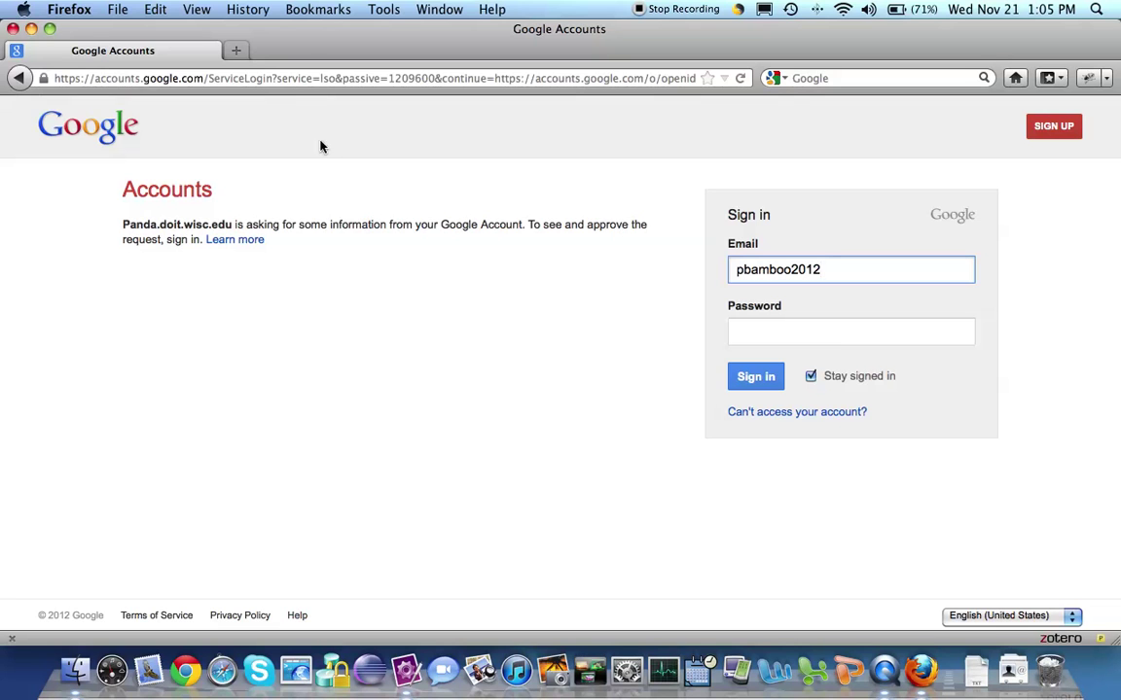
pyautogui.click(740, 333)
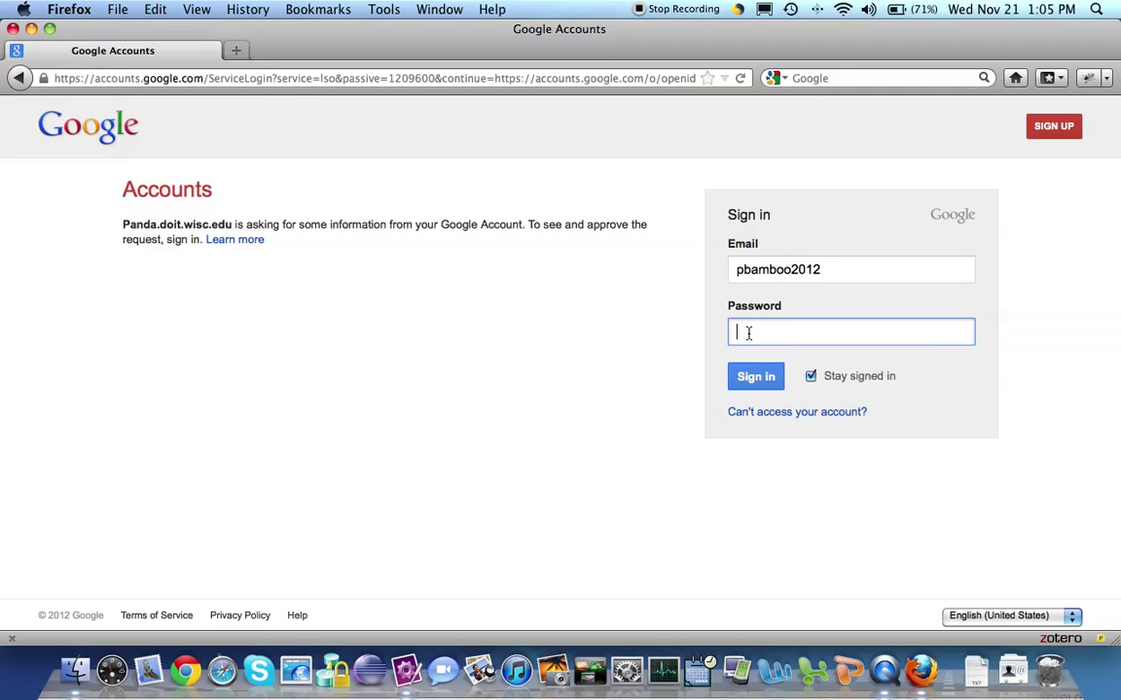
pyautogui.write('*****')
pyautogui.click(763, 378)
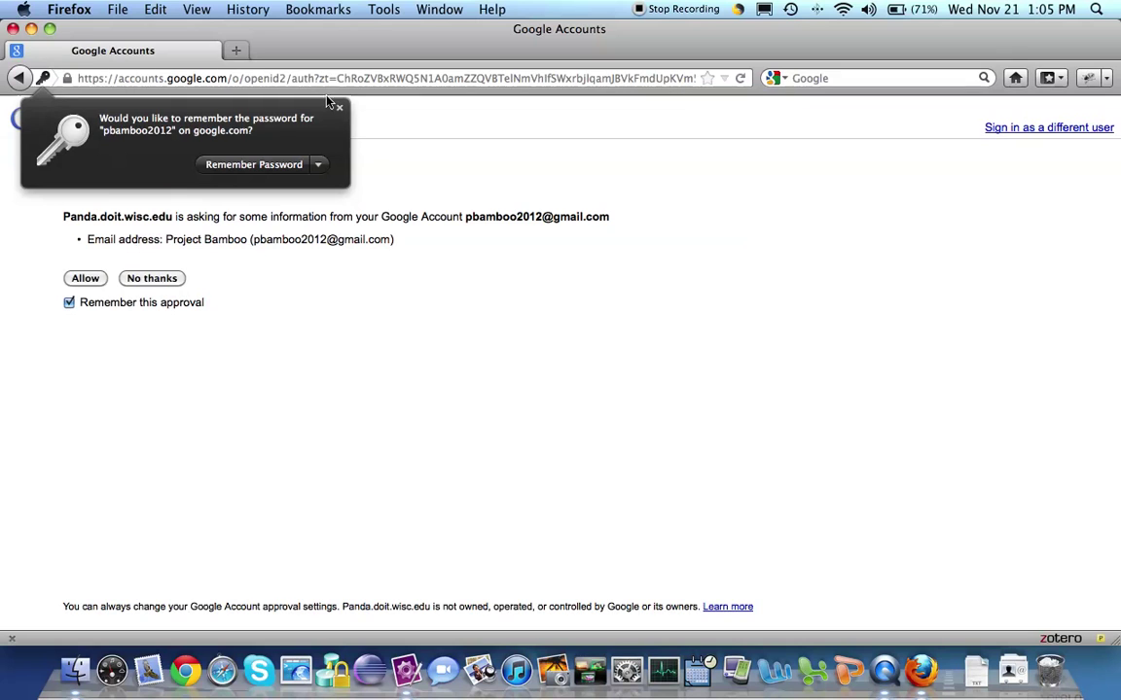
pyautogui.click(339, 107)
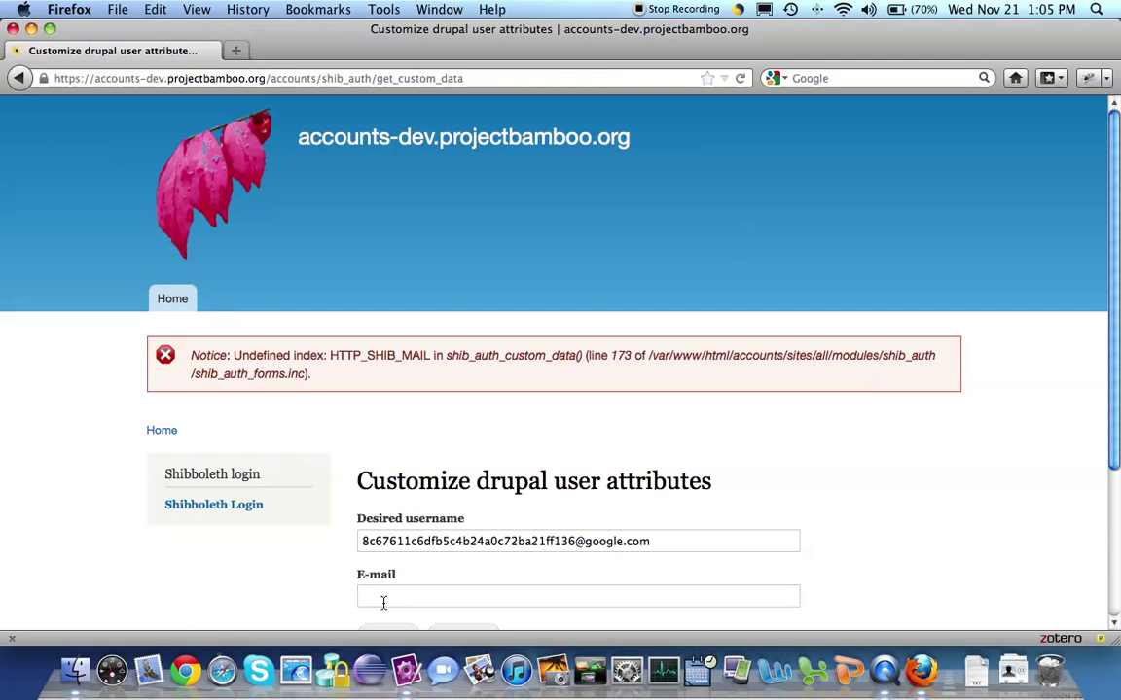
# Fill the E-mail attribute with the Google test address and send the user attributes.
pyautogui.click(383, 603)
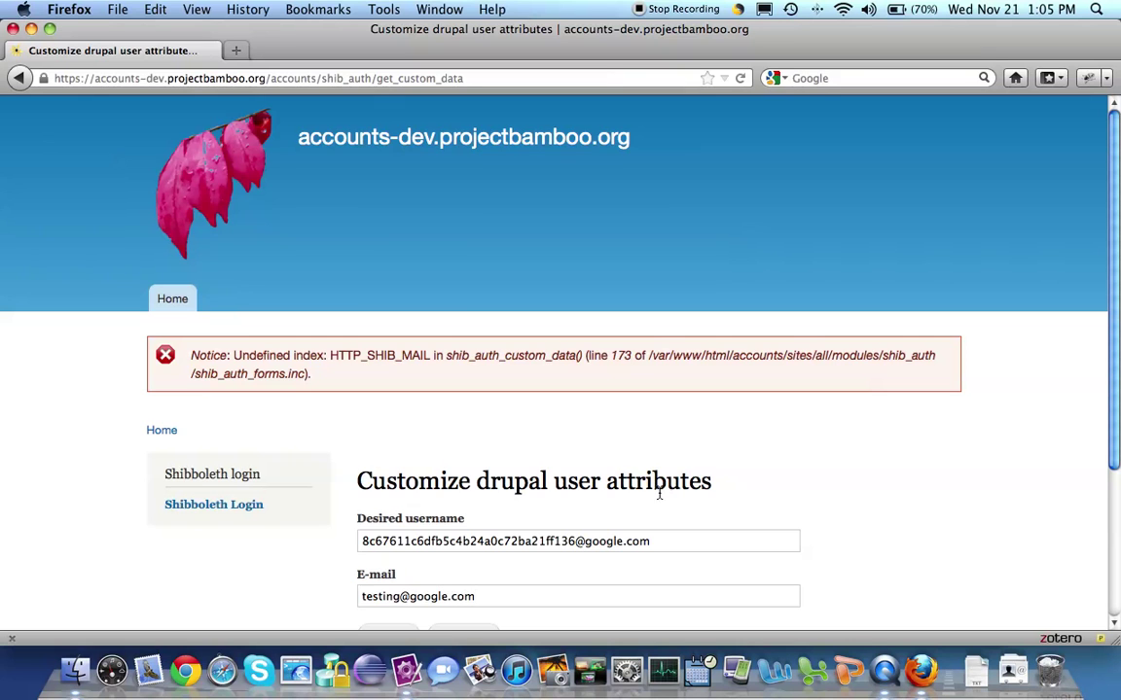
pyautogui.scroll(-4, 660, 494)
pyautogui.click(388, 438)
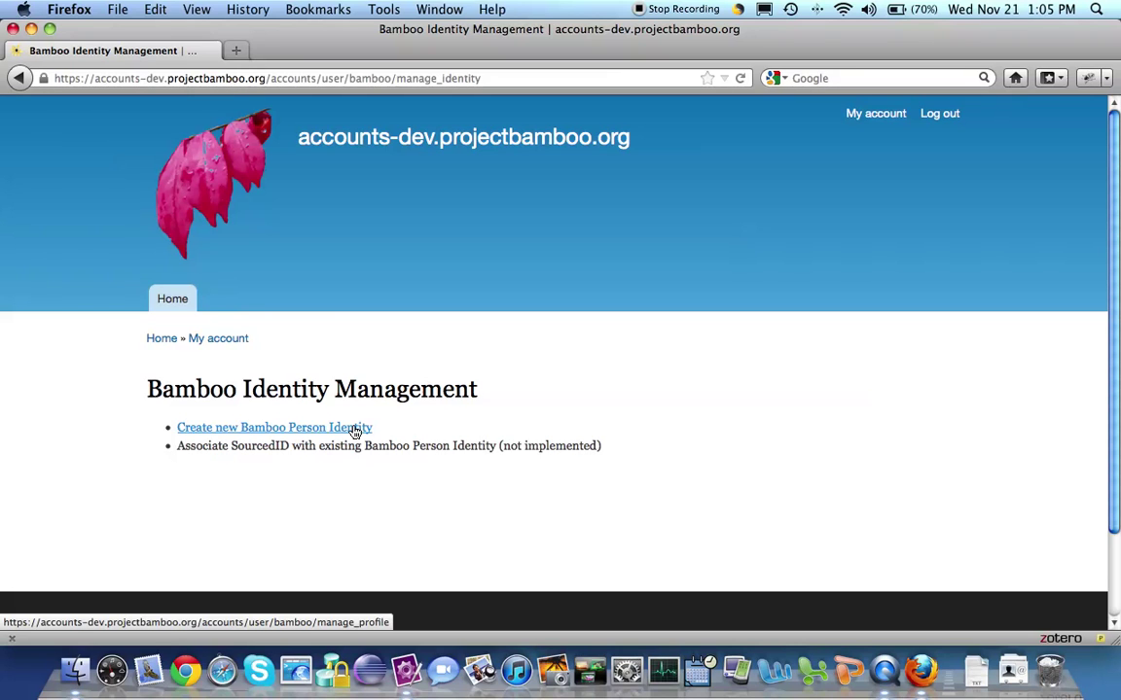
# Start a new Bamboo Person Identity with Profile Information 'I am pbambo2012'.
pyautogui.click(355, 432)
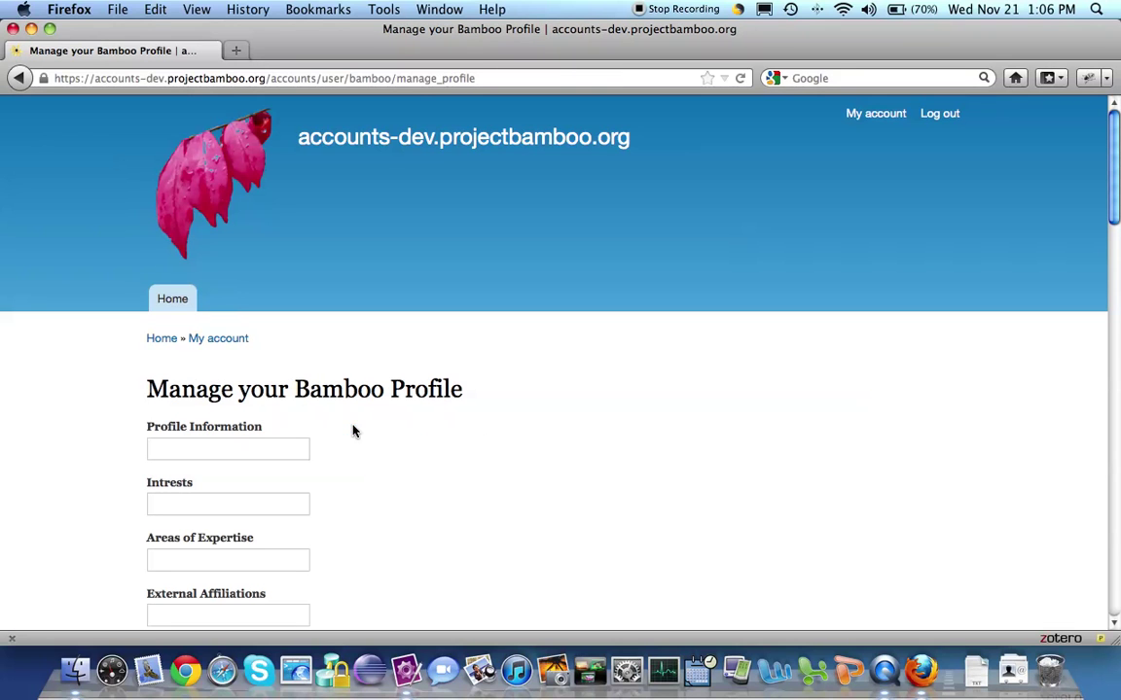
pyautogui.click(267, 447)
pyautogui.write('I')
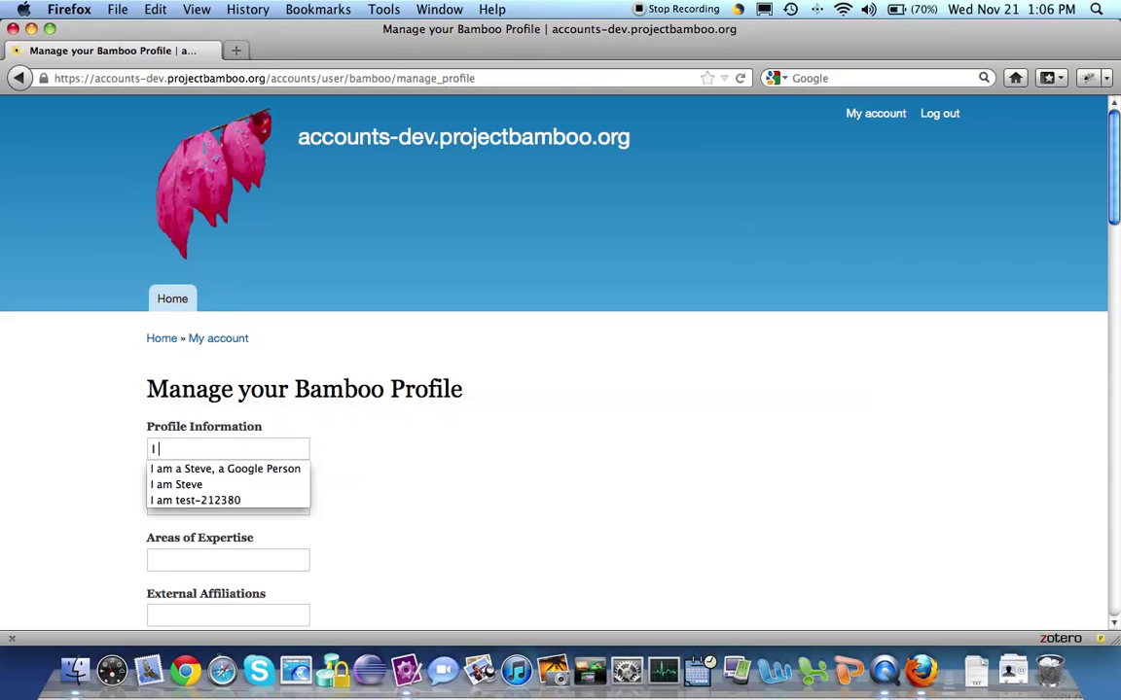
pyautogui.write(' am pbambo')
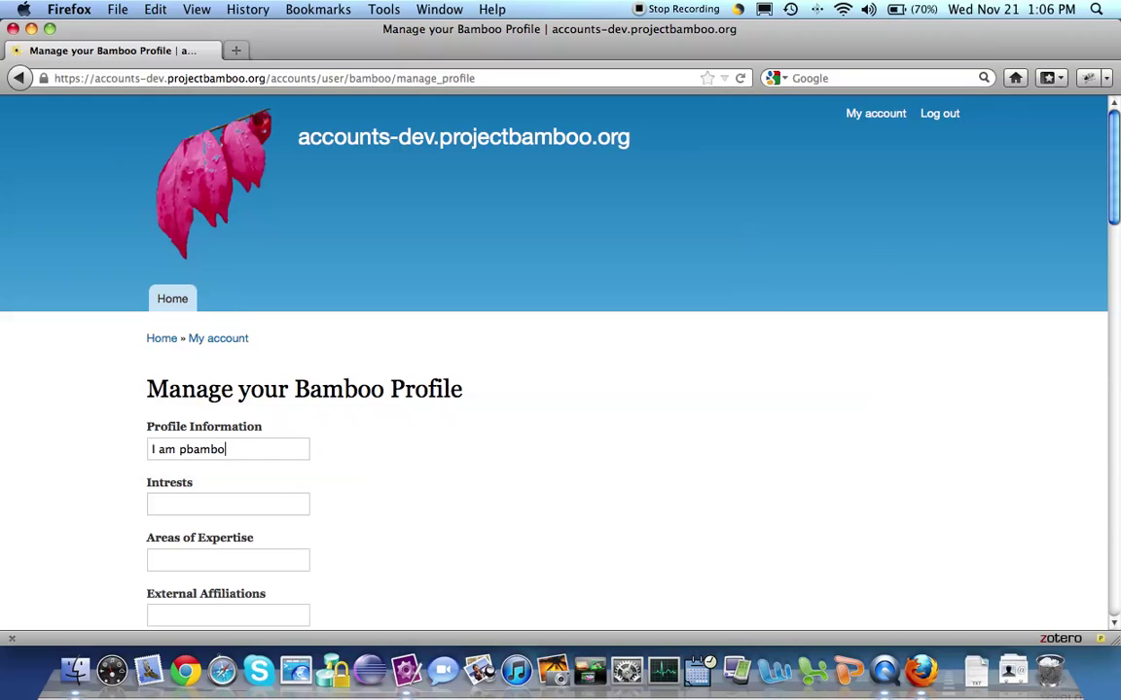
pyautogui.write('2012')
pyautogui.scroll(-10, 384, 464)
# Replace the profile Email with the Google test address and save the profile with Update.
pyautogui.click(197, 401)
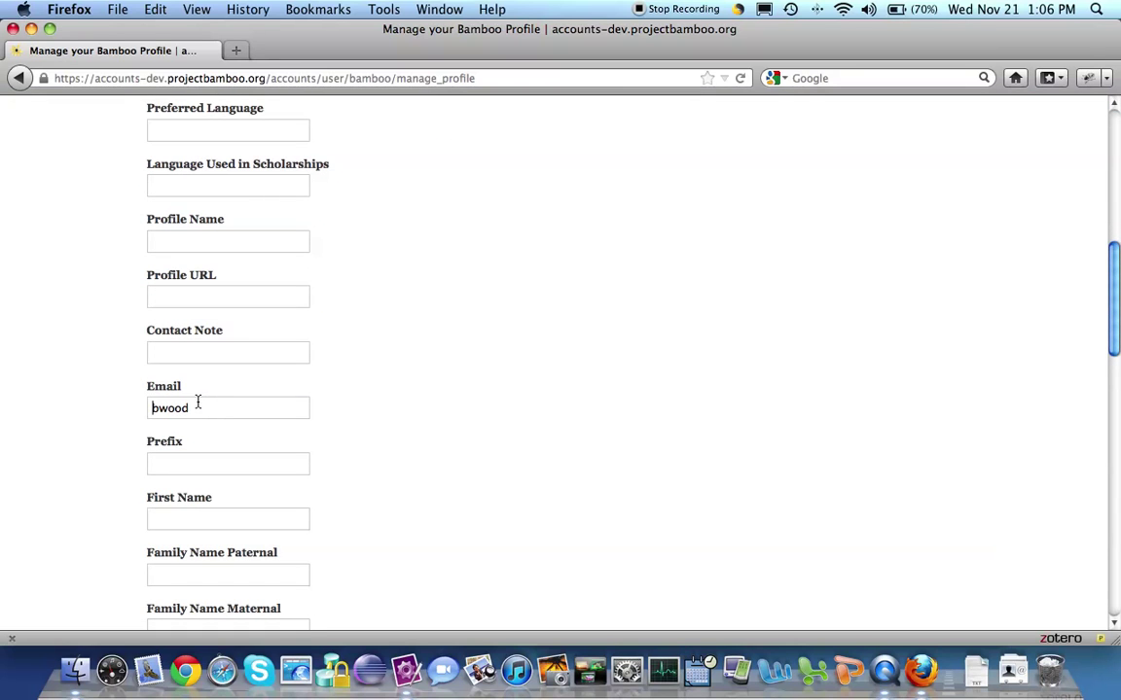
pyautogui.doubleClick(198, 402)
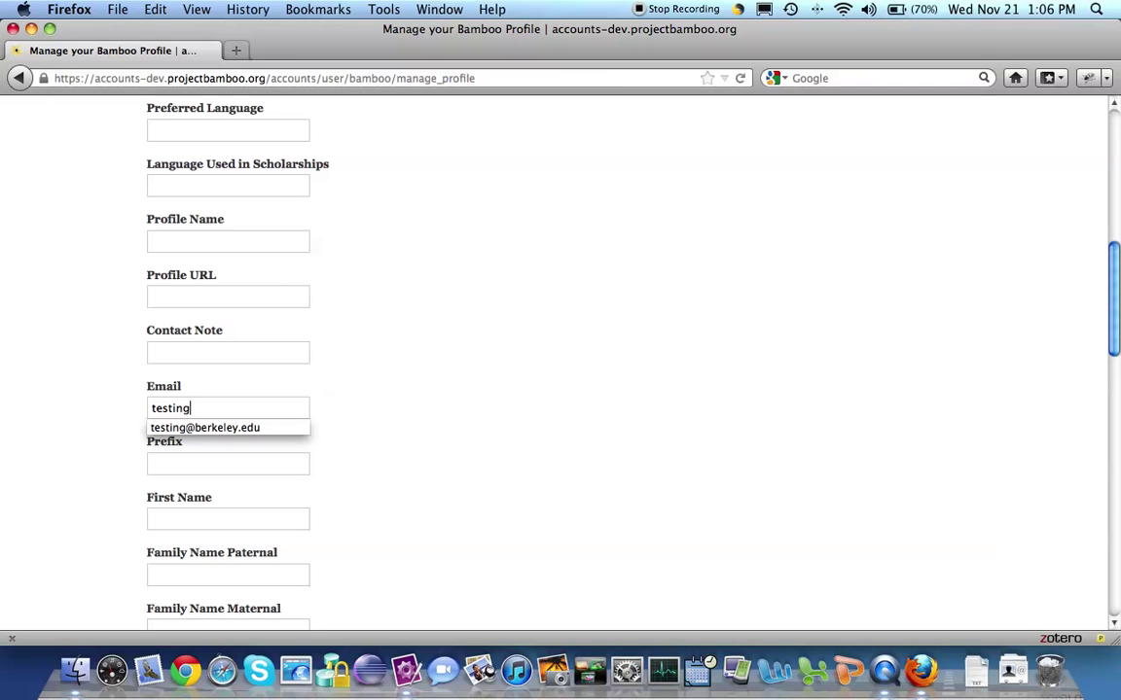
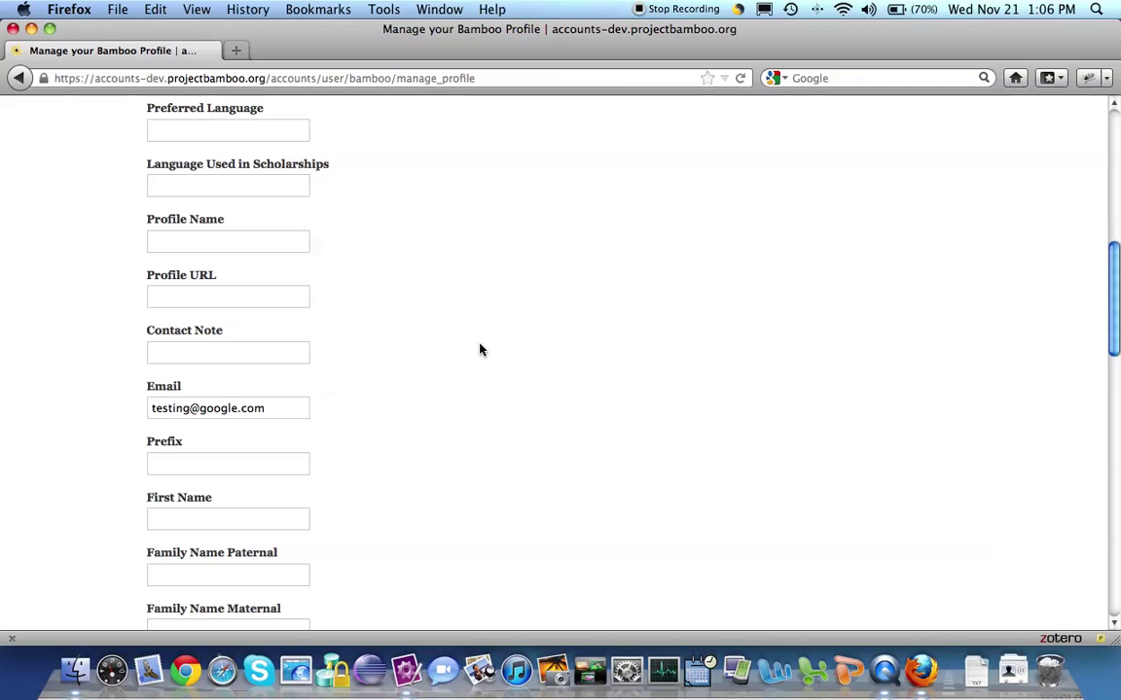
pyautogui.scroll(-10, 480, 350)
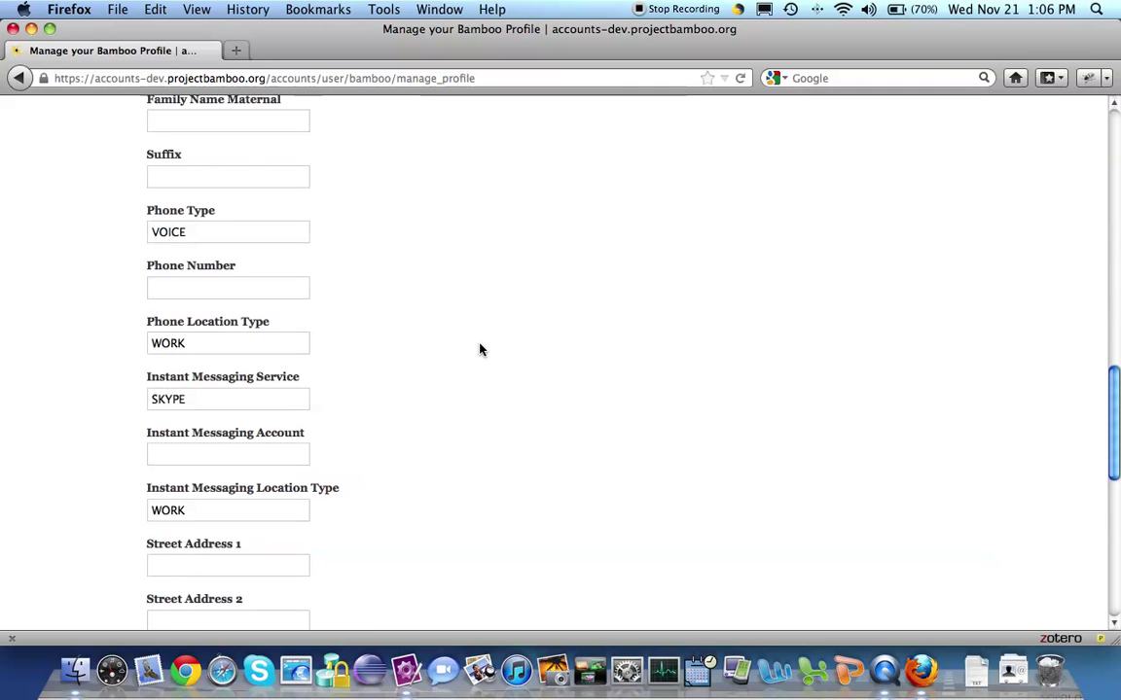
pyautogui.scroll(-5, 481, 350)
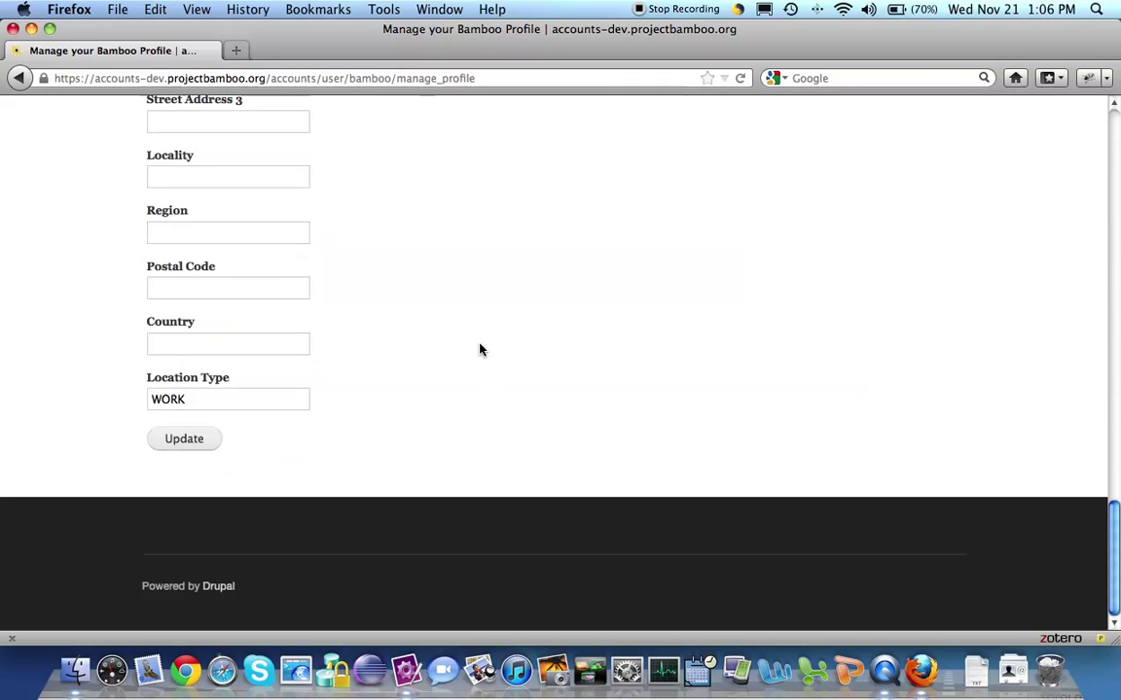
pyautogui.click(182, 450)
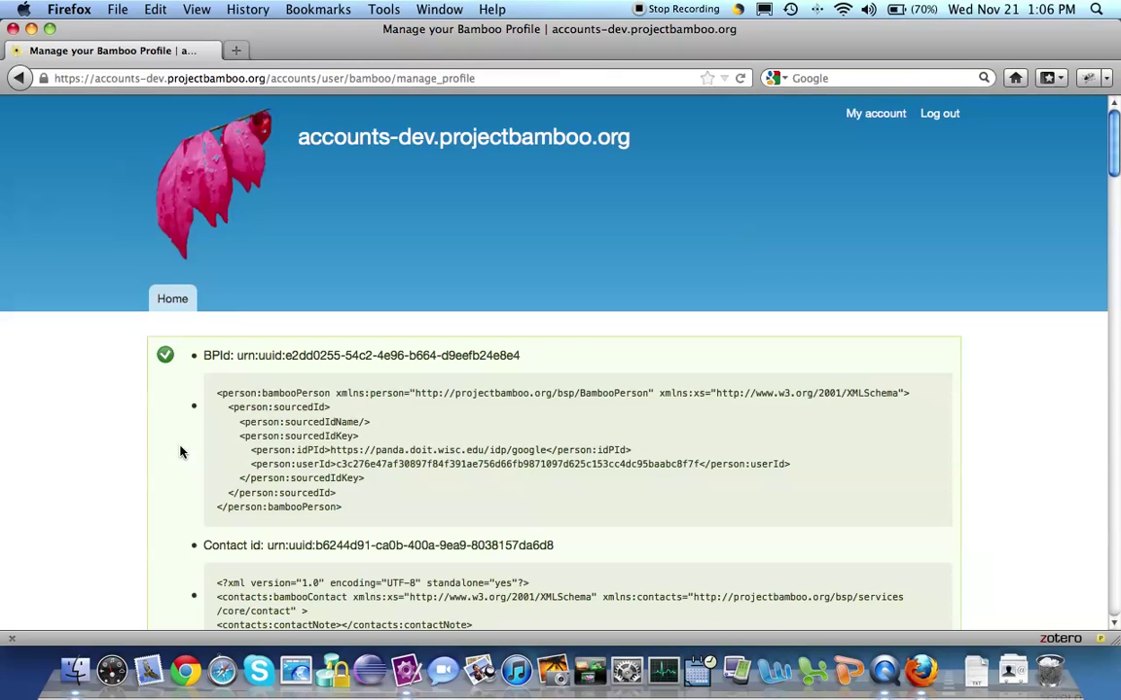
pyautogui.scroll(-15, 368, 383)
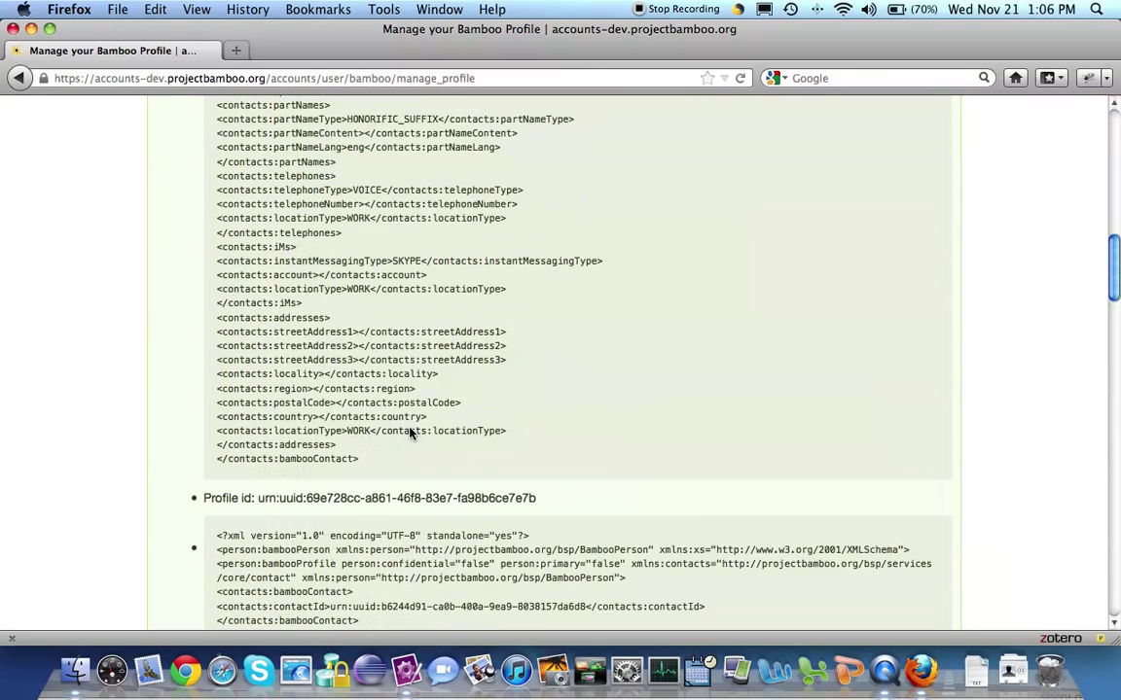
pyautogui.scroll(15, 410, 430)
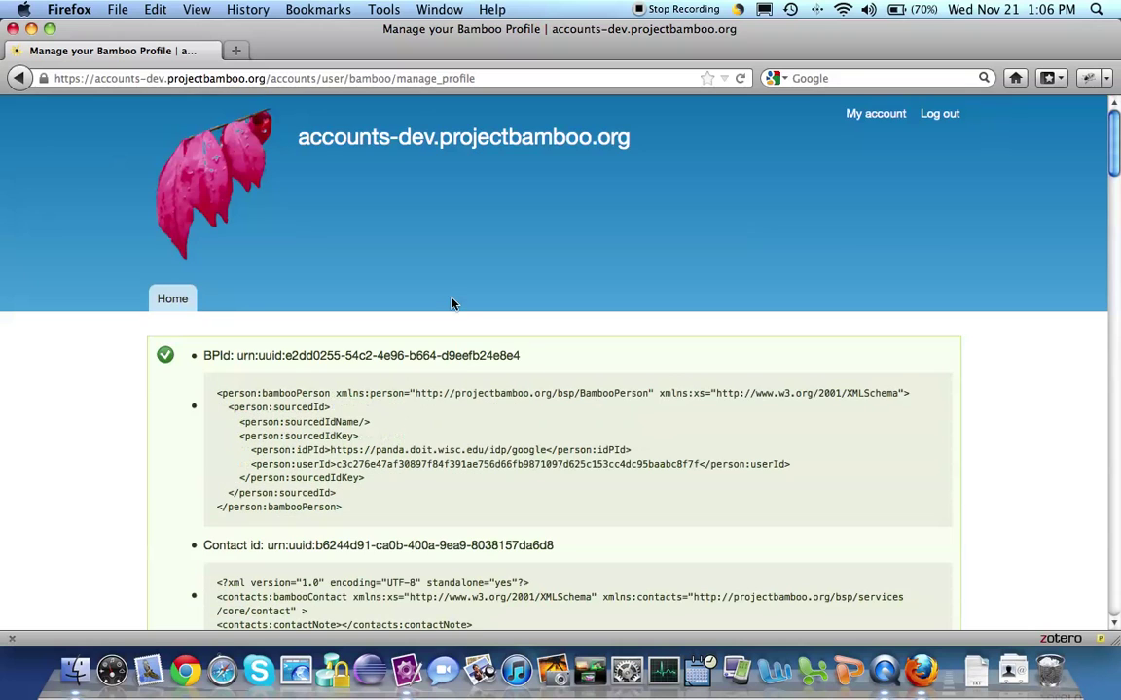
# Send a GET request for the bsp persons URL in Poster and scroll through the response.
pyautogui.press('super+alt+p')
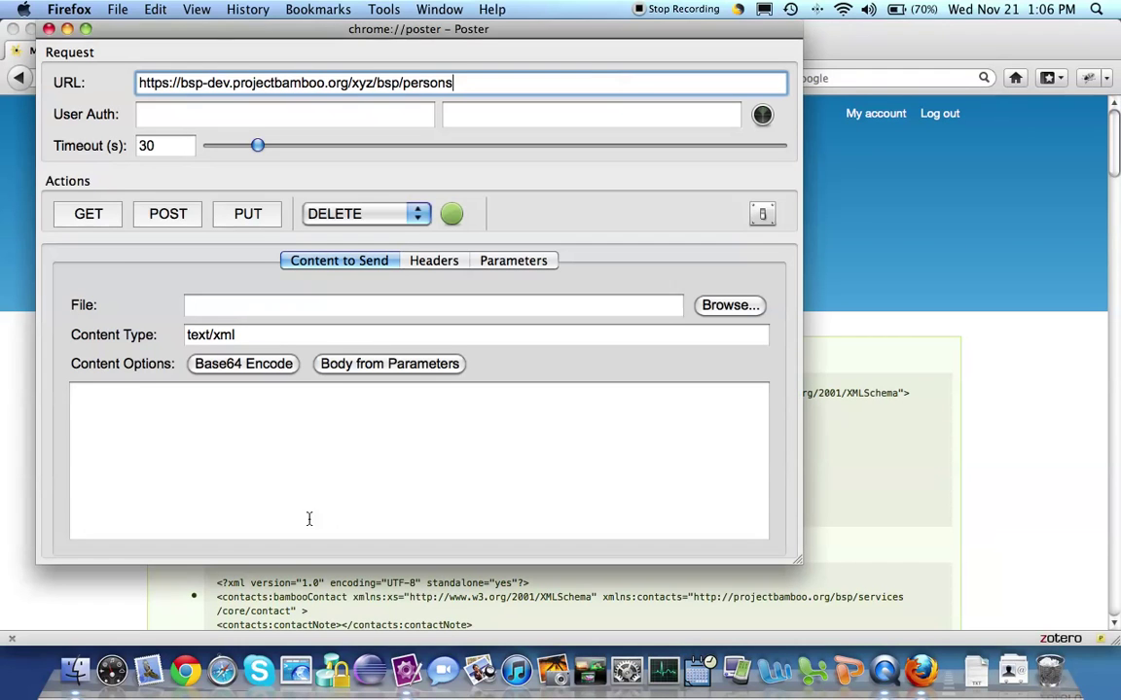
pyautogui.click(88, 214)
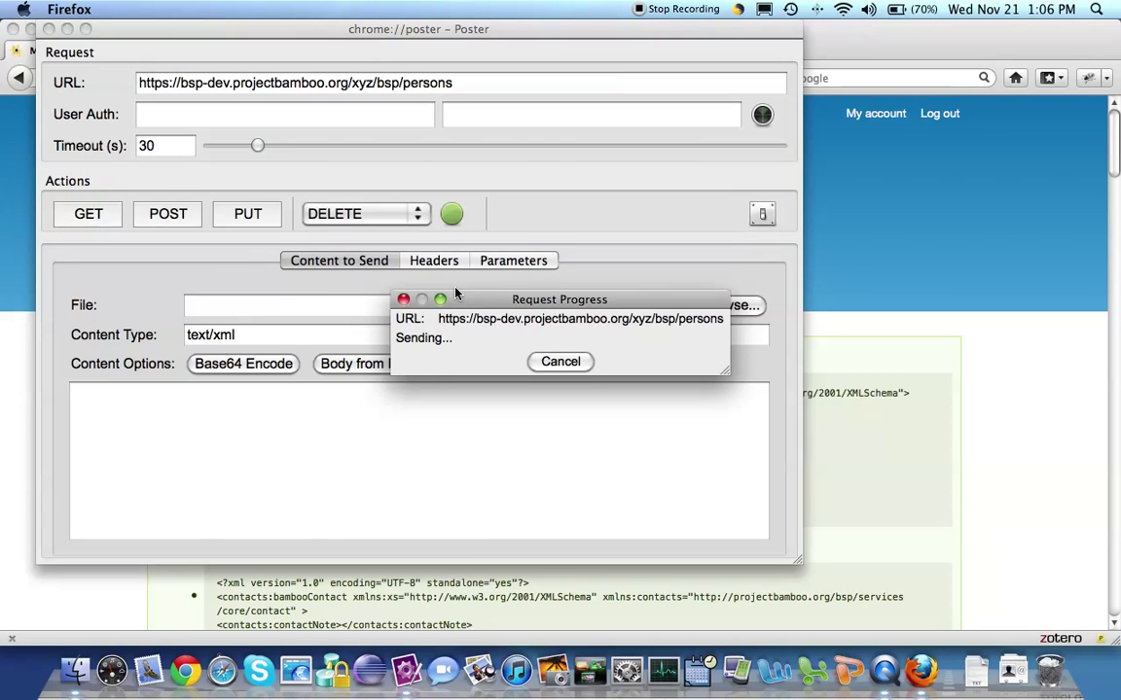
pyautogui.scroll(-5, 686, 265)
pyautogui.scroll(-10, 686, 264)
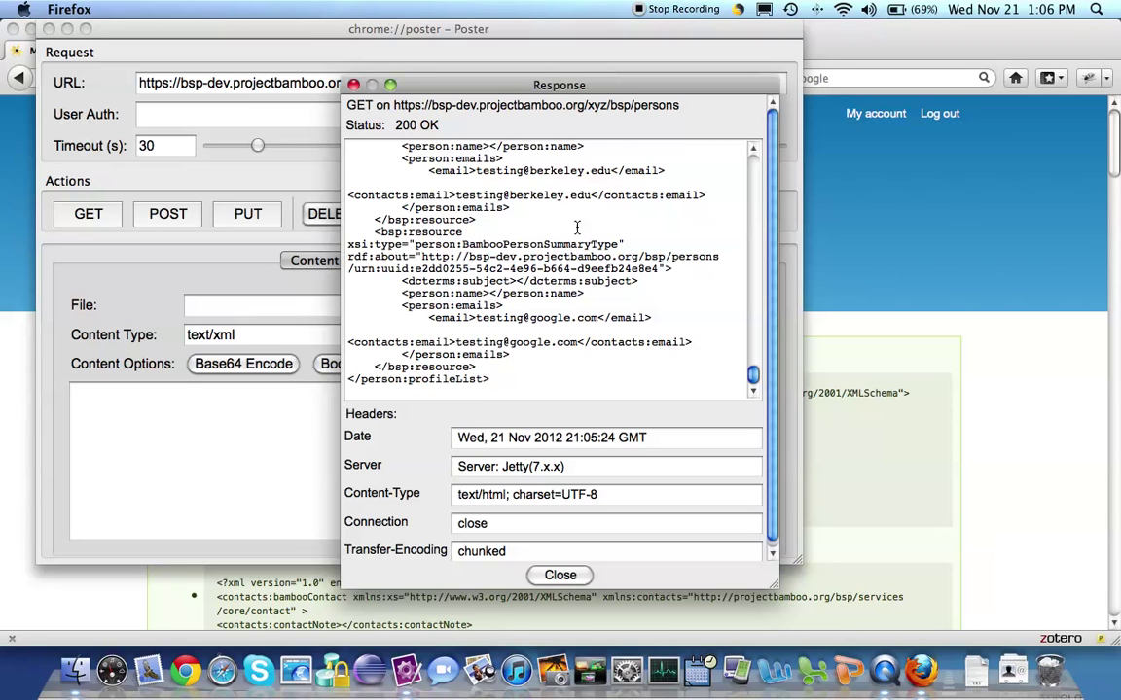
# Highlight the Berkeley and Google test e-mail addresses in the response.
pyautogui.click(456, 194)
pyautogui.moveTo(456, 195); pyautogui.dragTo(590, 194)
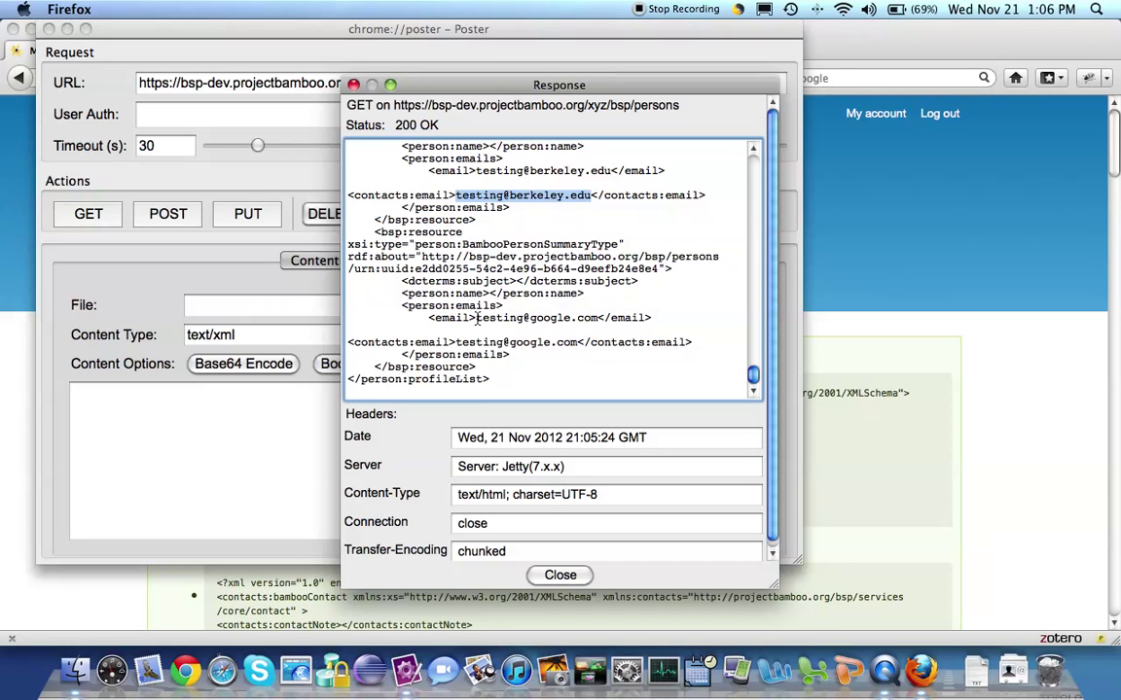
pyautogui.moveTo(475, 317); pyautogui.dragTo(596, 317)
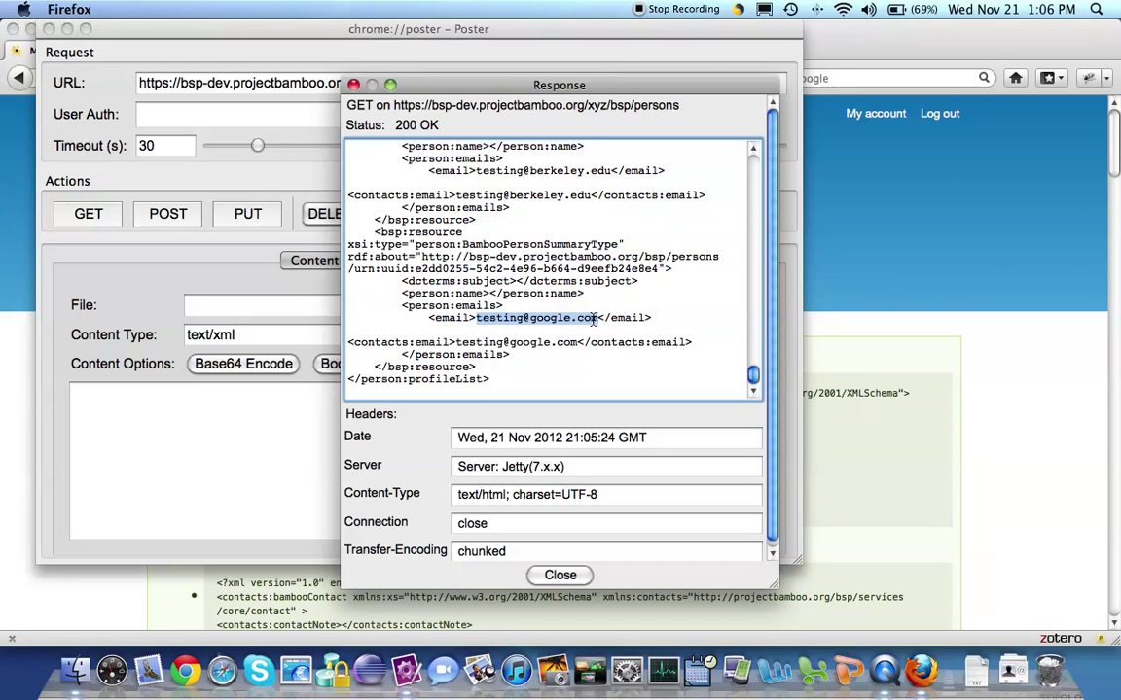